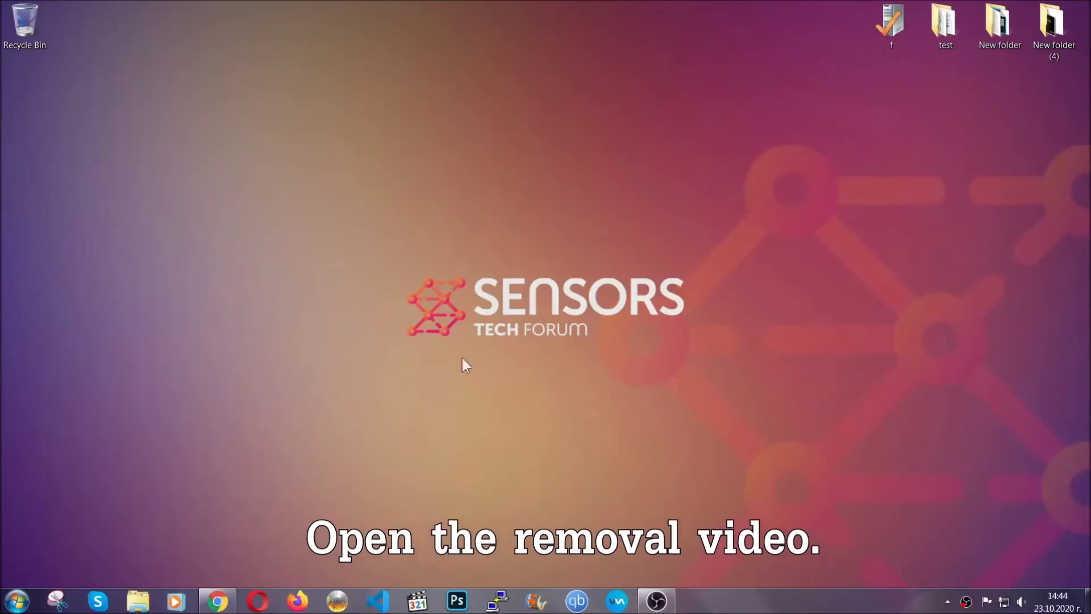
Download SpyHunter-Installer.exe from the SpyHunter page in Chrome and open it.
{"action": "left_click", "coordinate": [218, 603]}
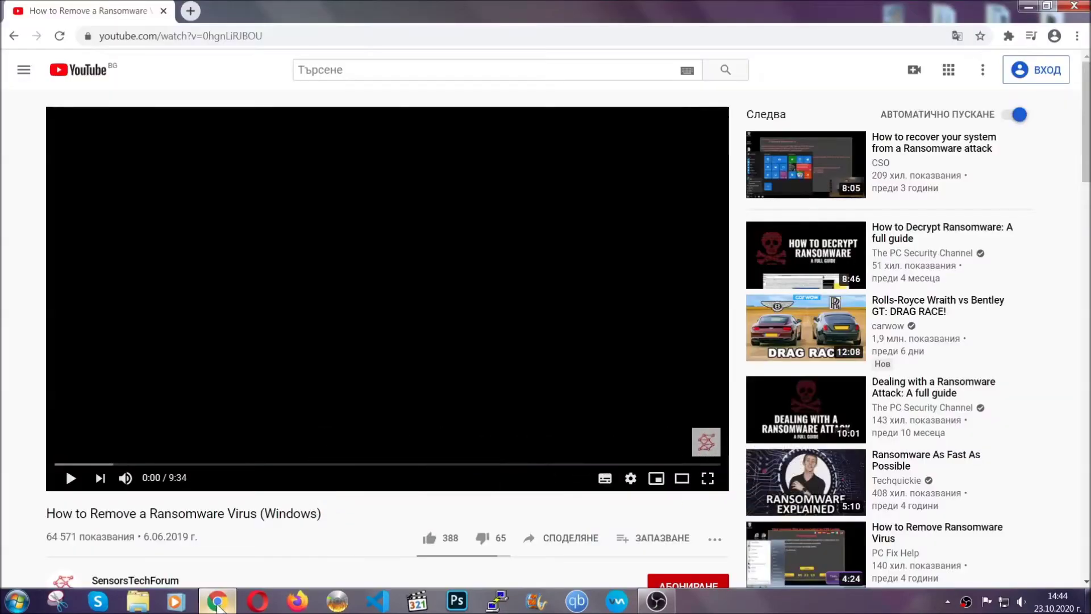
{"action": "scroll", "coordinate": [196, 456], "scroll_direction": "down", "scroll_amount": 4}
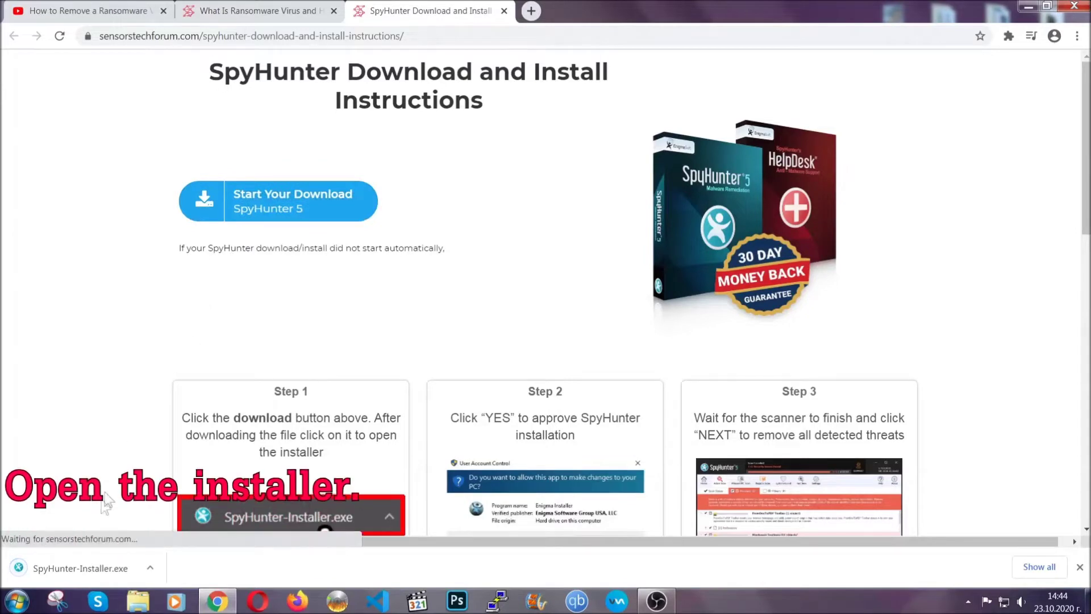
{"action": "left_click", "coordinate": [80, 567]}
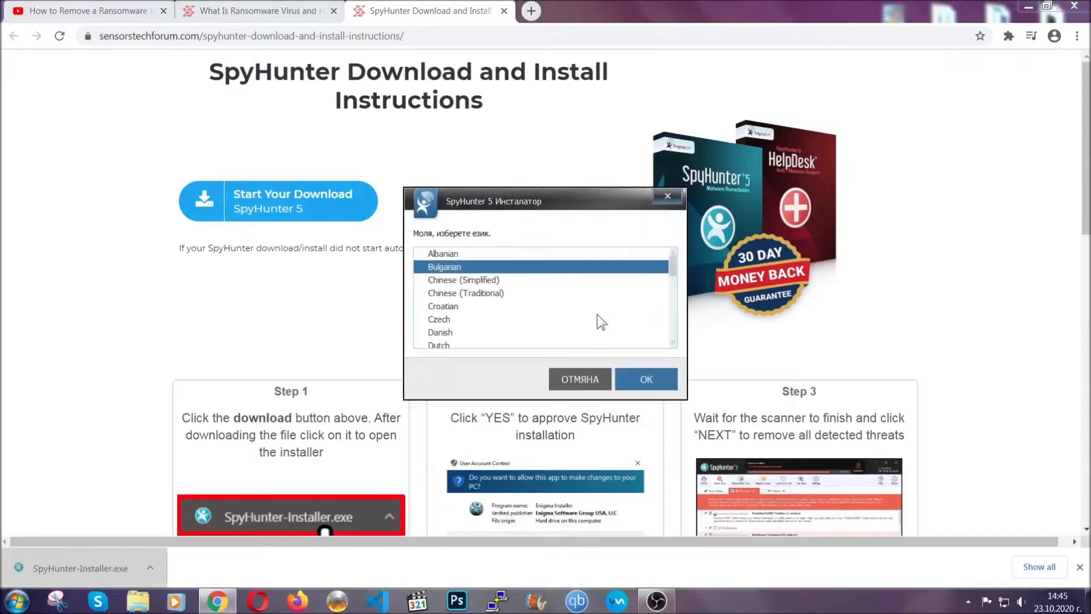
Choose English, accept the EULA and Privacy Policy, and complete the SpyHunter 5 installation.
{"action": "scroll", "coordinate": [568, 316], "scroll_direction": "down", "scroll_amount": 3}
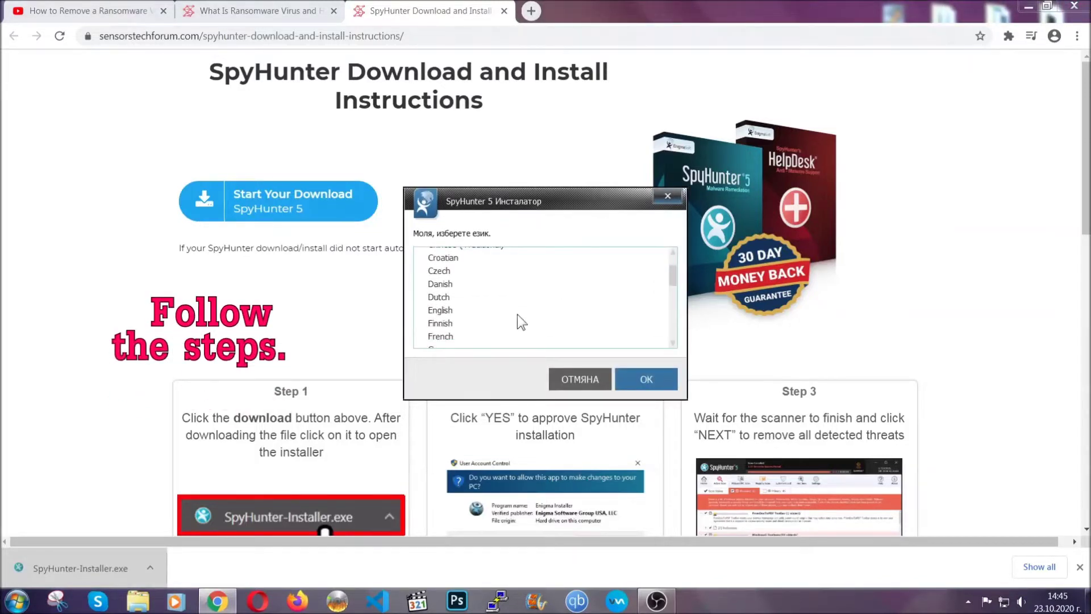
{"action": "left_click", "coordinate": [513, 310]}
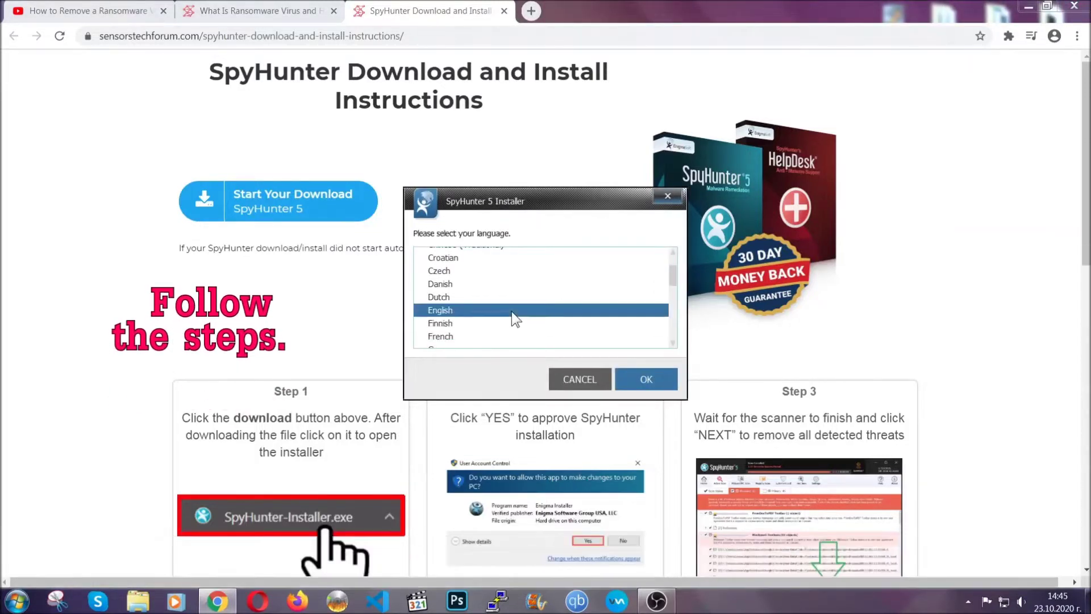
{"action": "left_click", "coordinate": [641, 378]}
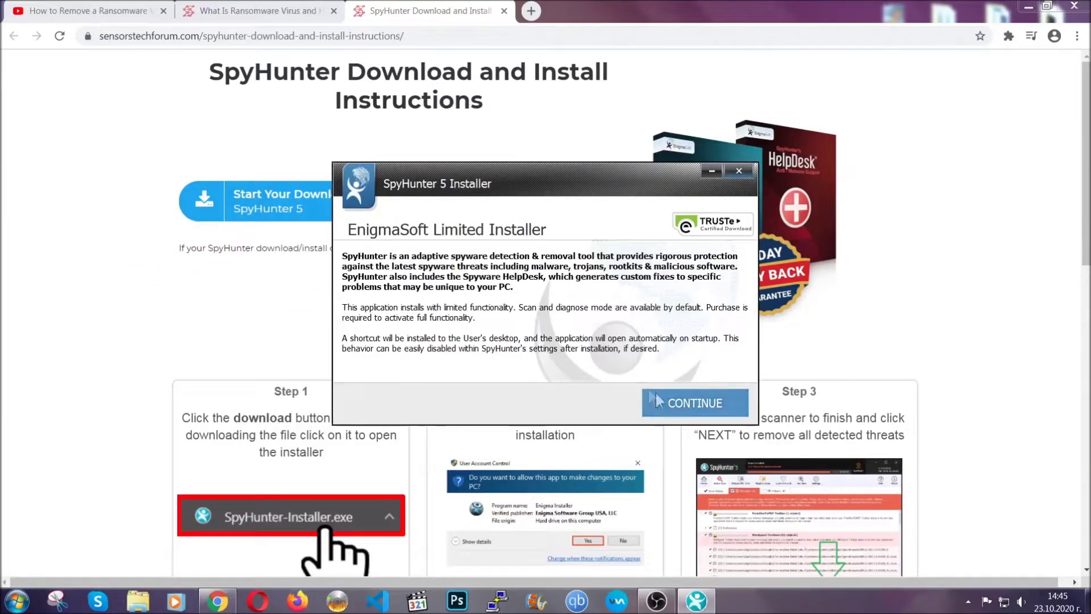
{"action": "left_click", "coordinate": [657, 398]}
{"action": "left_click", "coordinate": [625, 369]}
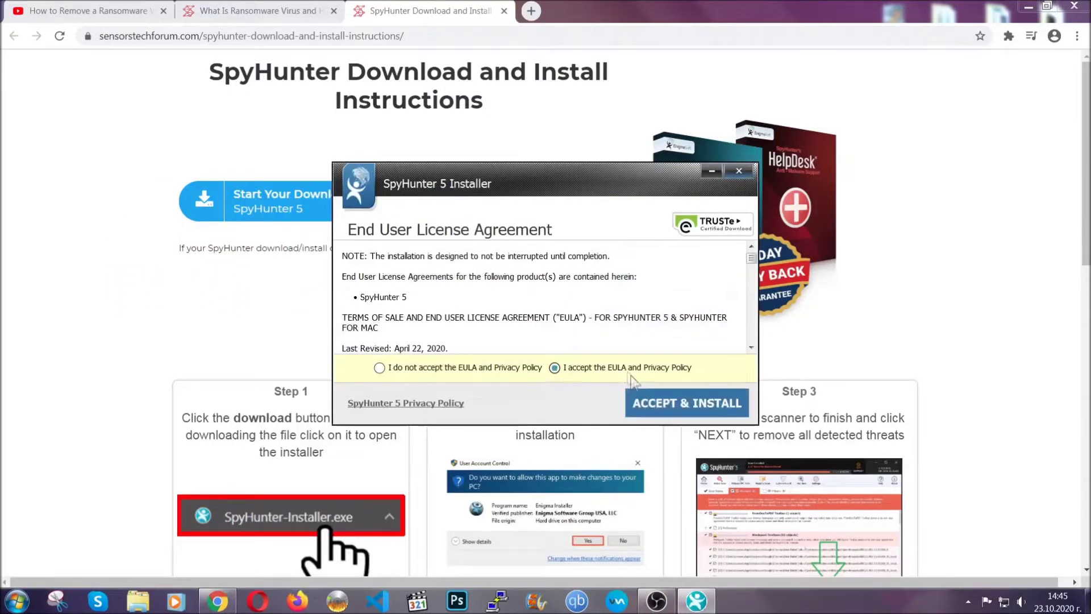
{"action": "left_click", "coordinate": [650, 400]}
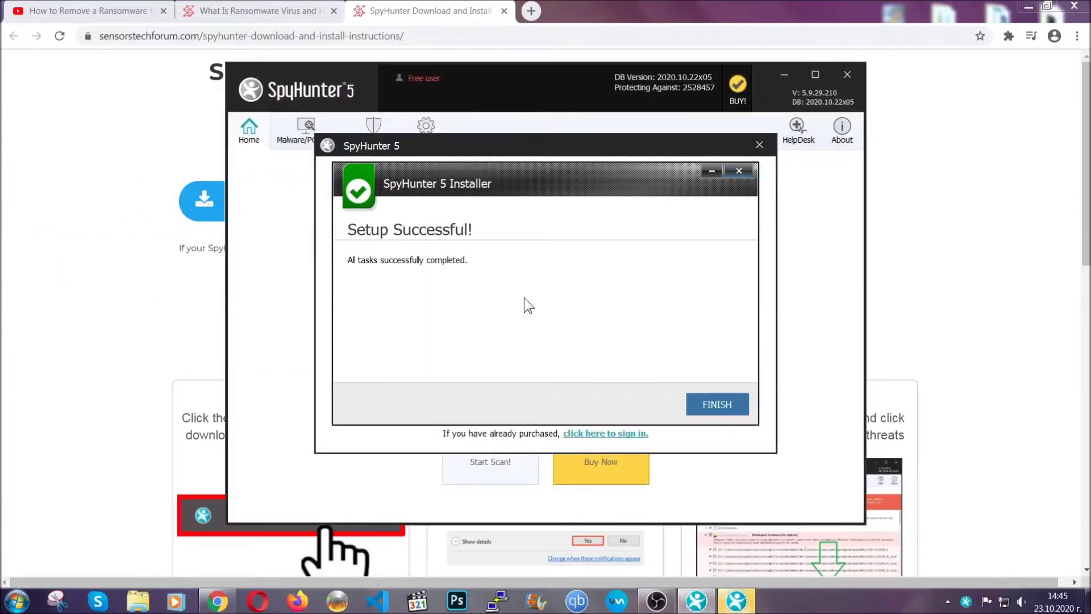
{"action": "left_click", "coordinate": [698, 405]}
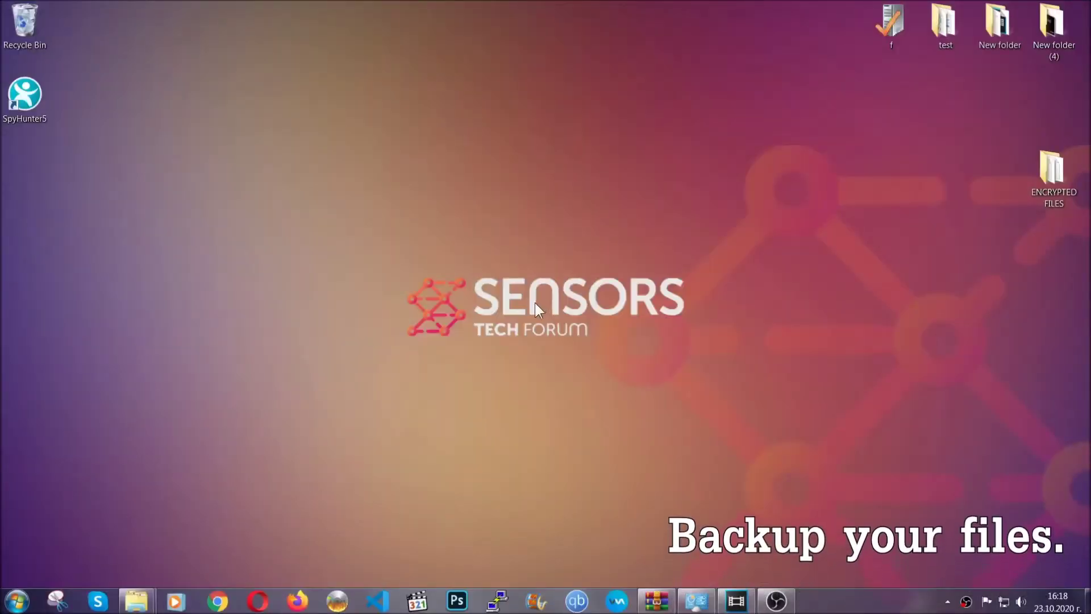
Open ENCRYPTED FILES and copy all six .efji files.
{"action": "double_click", "coordinate": [1046, 175]}
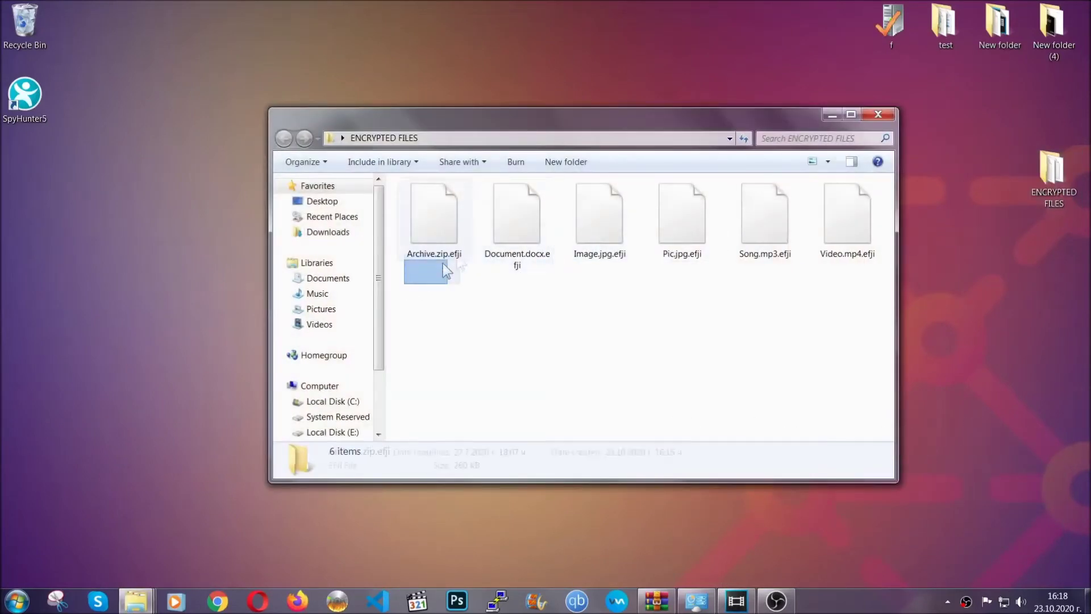
{"action": "left_click_drag", "start_coordinate": [445, 269], "coordinate": [851, 202]}
{"action": "right_click", "coordinate": [851, 202]}
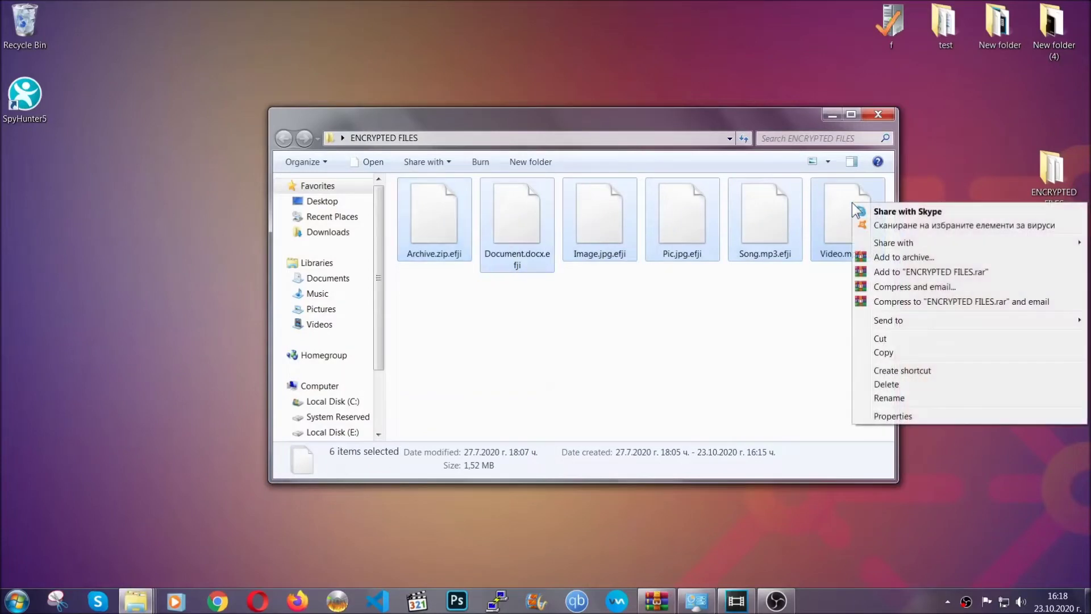
{"action": "left_click", "coordinate": [882, 353]}
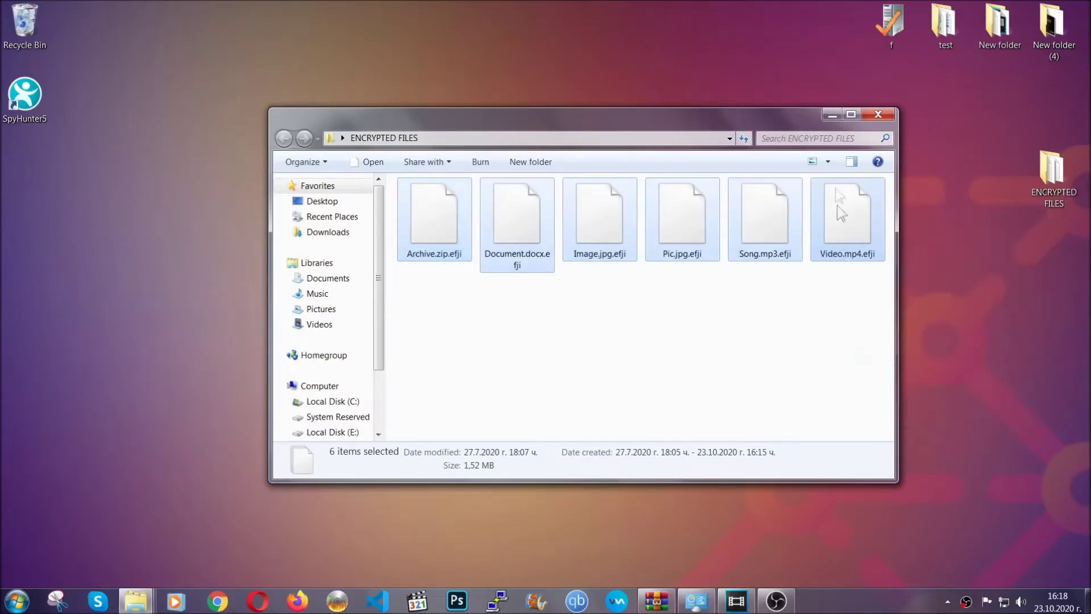
Paste the six .efji files onto FLASH DRIVE (H:) and close the window.
{"action": "left_click", "coordinate": [833, 114]}
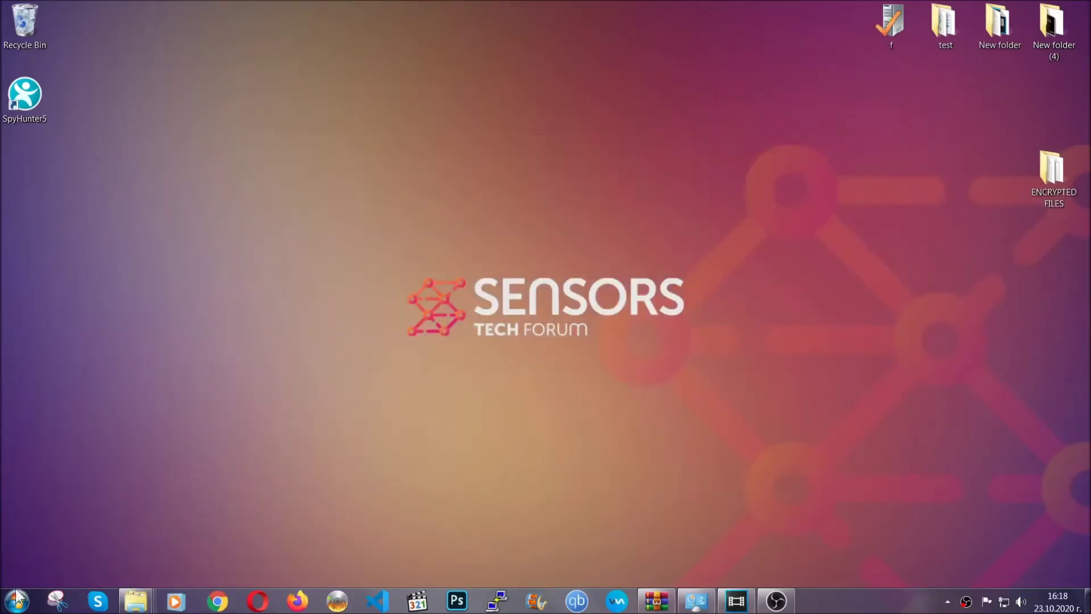
{"action": "left_click", "coordinate": [17, 600]}
{"action": "left_click", "coordinate": [209, 427]}
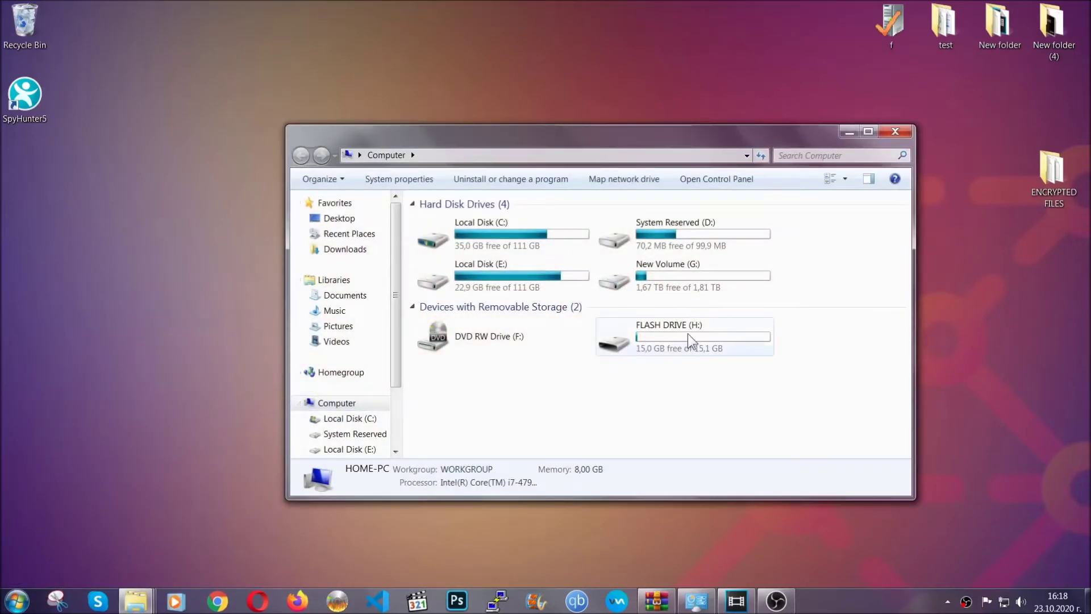
{"action": "double_click", "coordinate": [687, 333]}
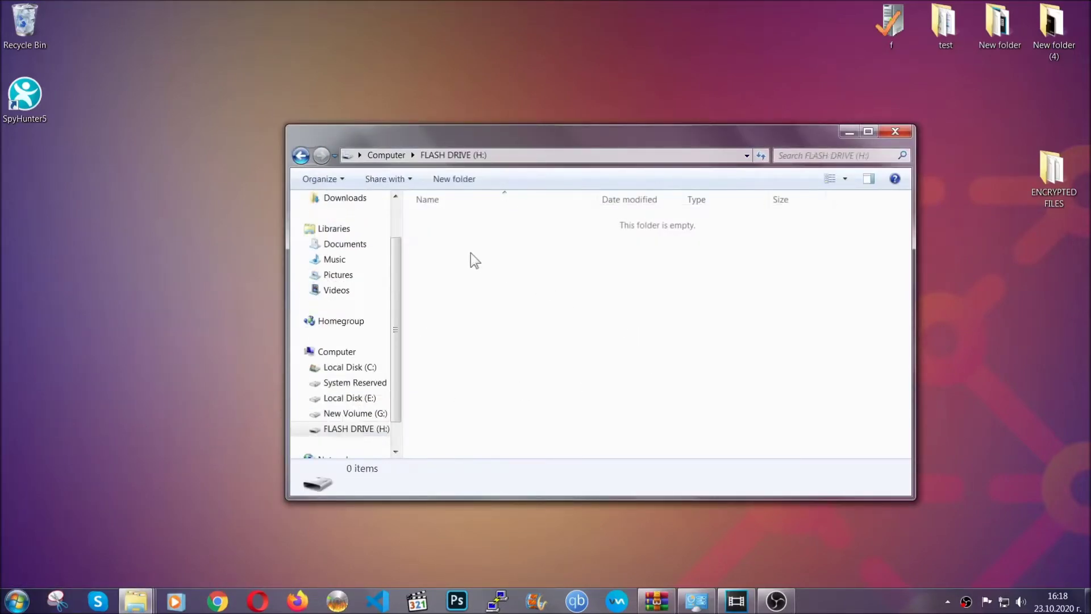
{"action": "right_click", "coordinate": [474, 260]}
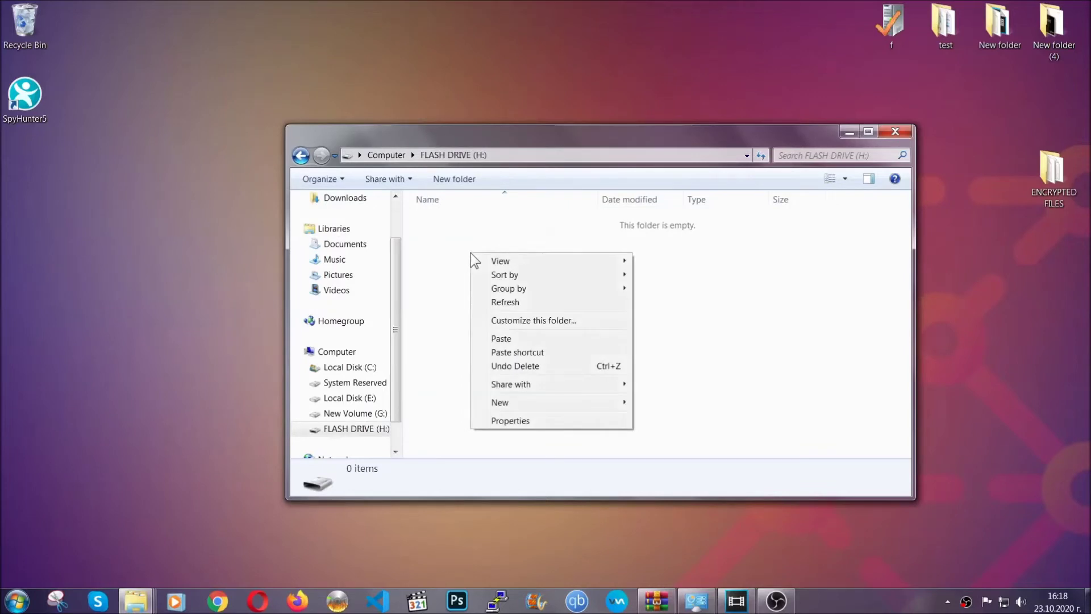
{"action": "left_click", "coordinate": [500, 339]}
{"action": "left_click", "coordinate": [497, 340]}
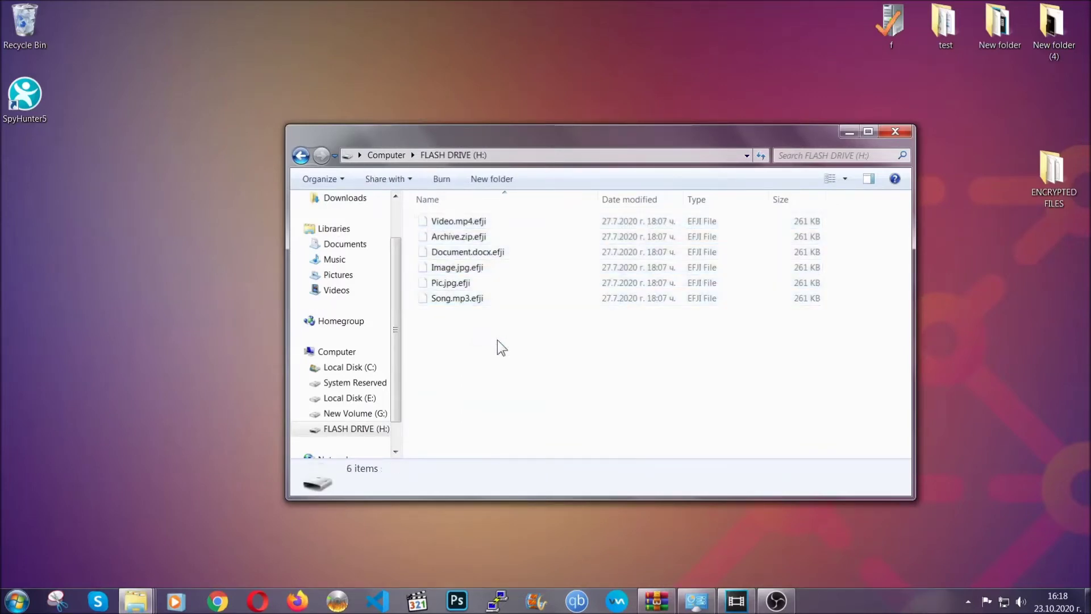
{"action": "left_click", "coordinate": [896, 132]}
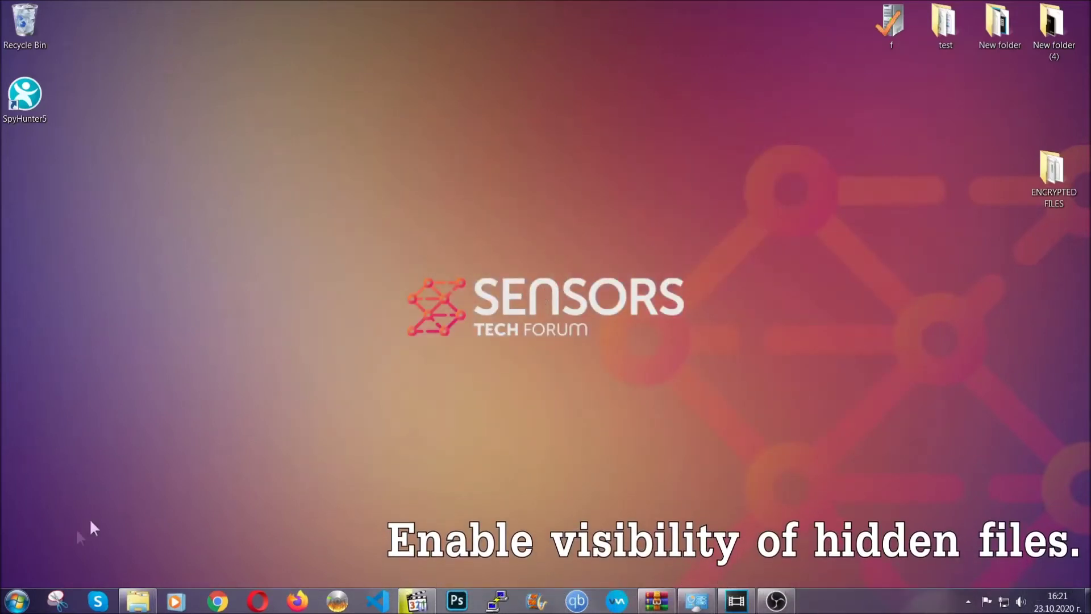
Turn on 'Show hidden files, folders, and drives' in Folder Options and apply it.
{"action": "left_click", "coordinate": [17, 600]}
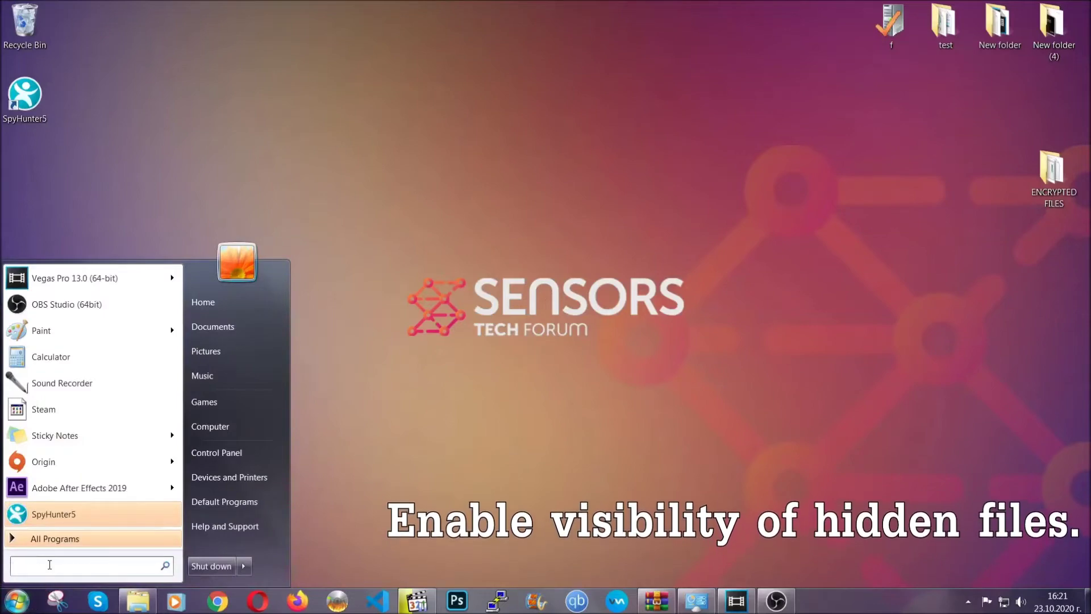
{"action": "left_click", "coordinate": [51, 566]}
{"action": "type", "text": "showh"}
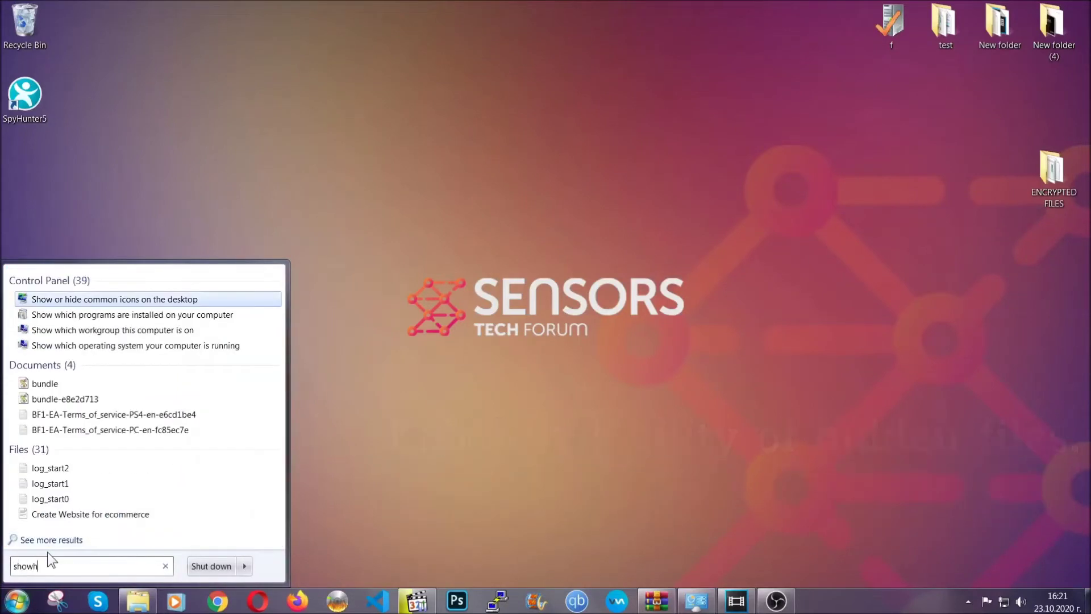
{"action": "key", "text": "BackSpace"}
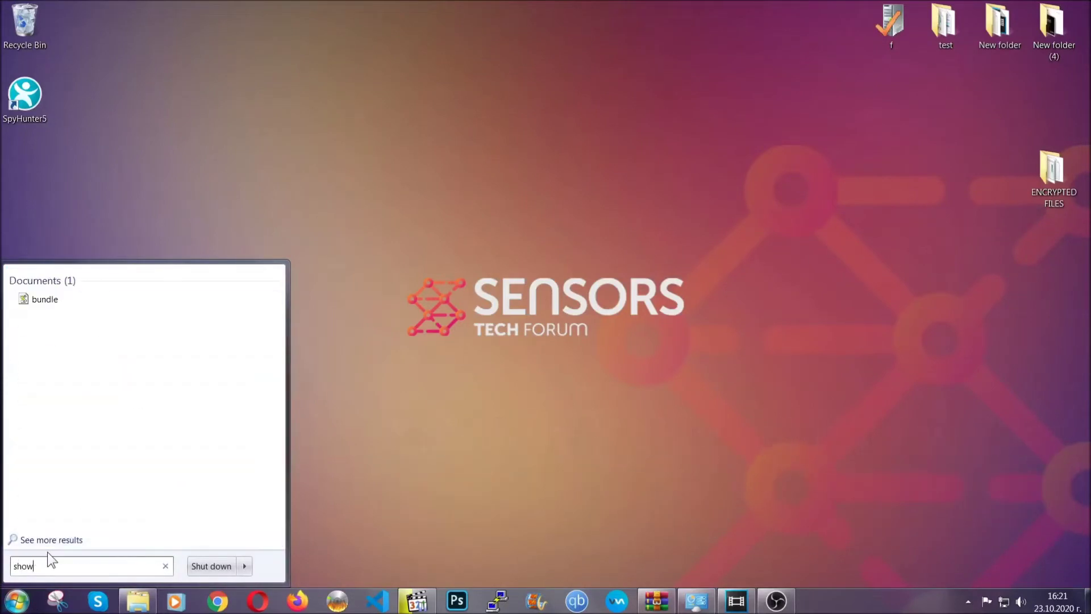
{"action": "type", "text": "hidden files and folders"}
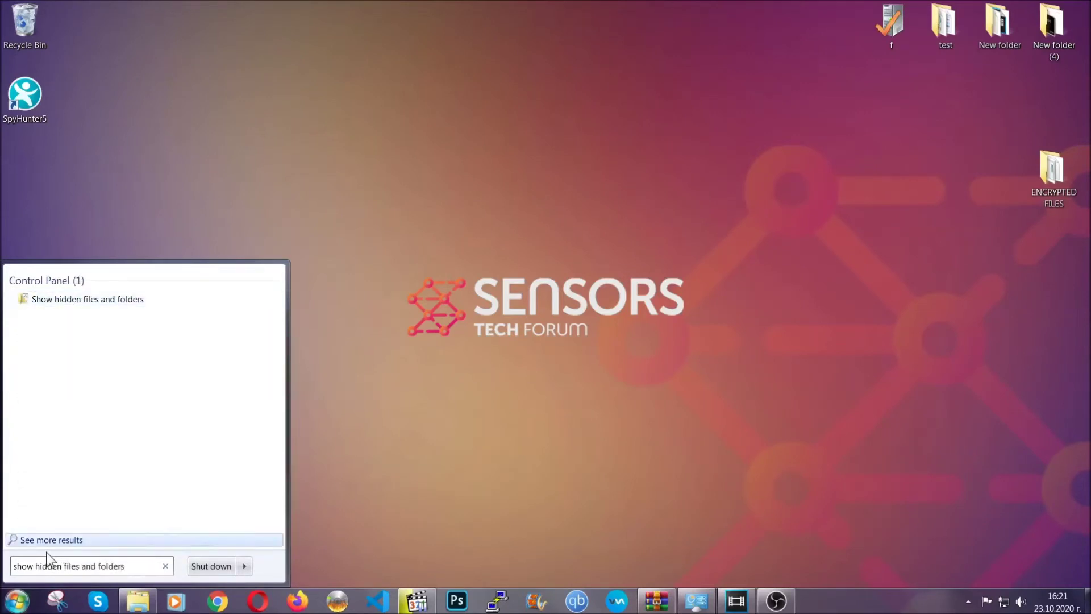
{"action": "left_click", "coordinate": [131, 300]}
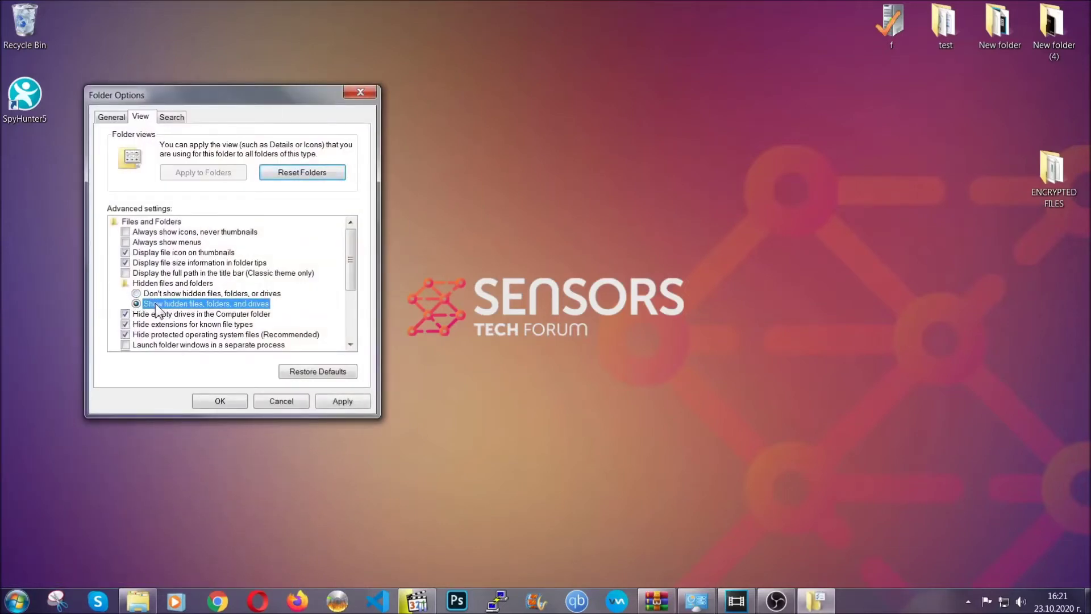
{"action": "left_click", "coordinate": [339, 404]}
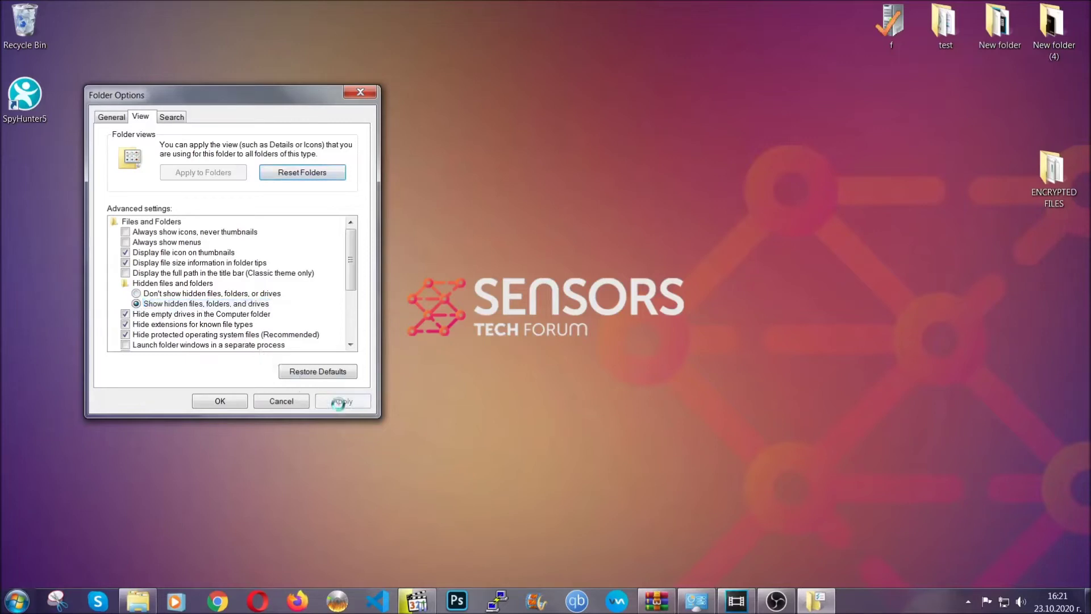
{"action": "left_click", "coordinate": [217, 401]}
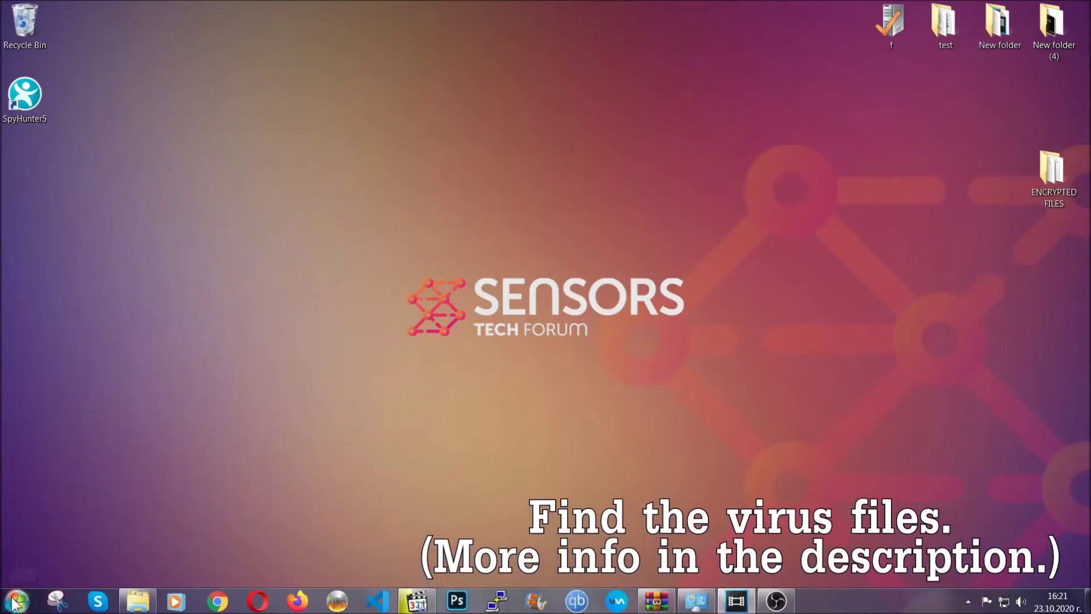
{"action": "key", "text": "super"}
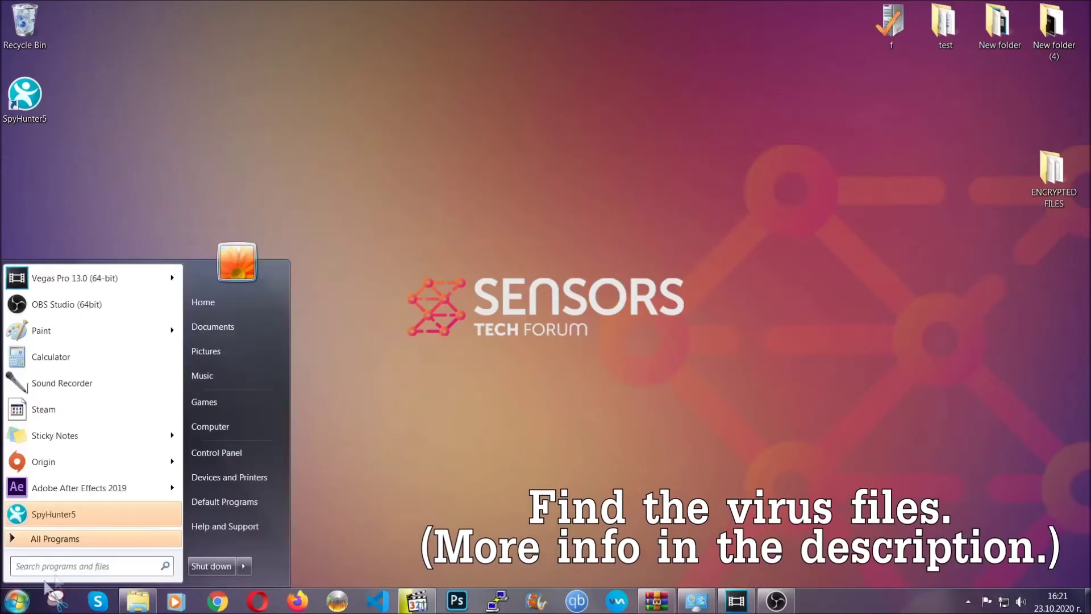
Search the Computer for 'fileextension:exe Example Vir' and select the EXAMPLE VIRUS NAME result.
{"action": "left_click", "coordinate": [226, 426]}
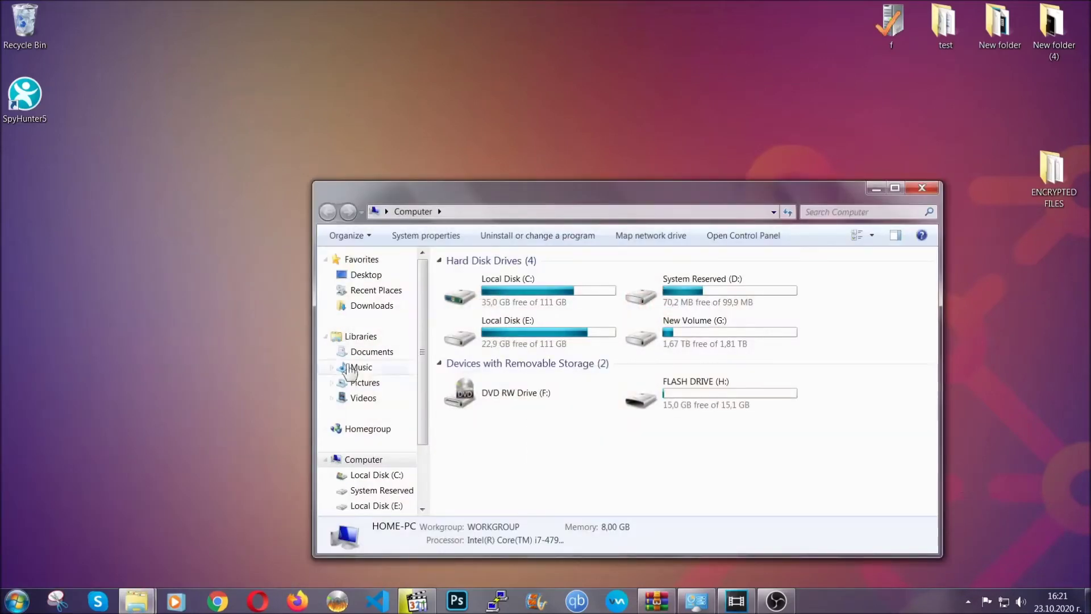
{"action": "left_click_drag", "start_coordinate": [592, 201], "coordinate": [521, 153]}
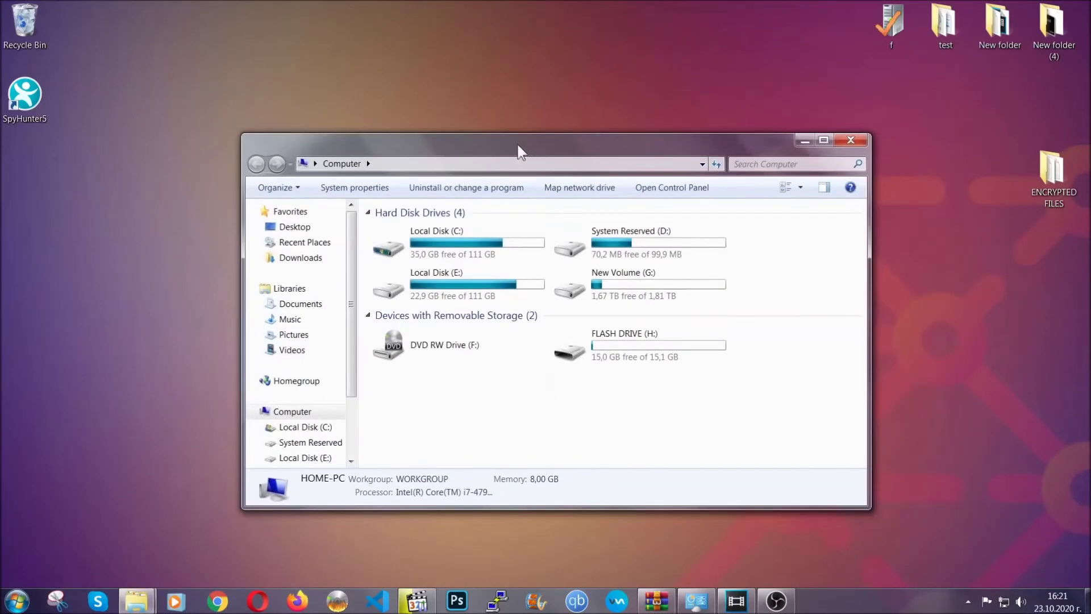
{"action": "left_click", "coordinate": [744, 164]}
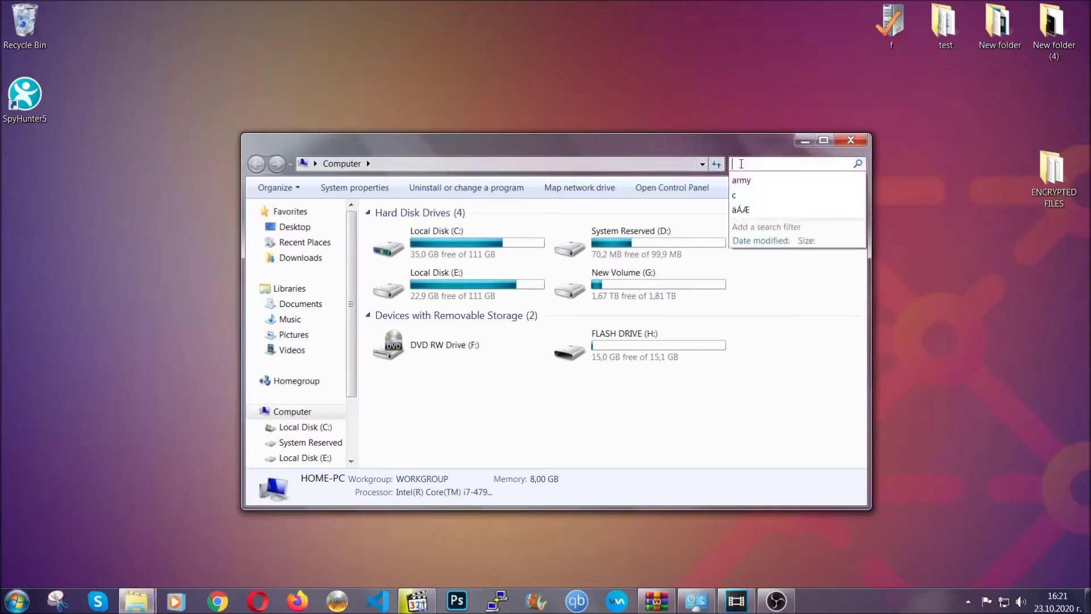
{"action": "type", "text": "file"}
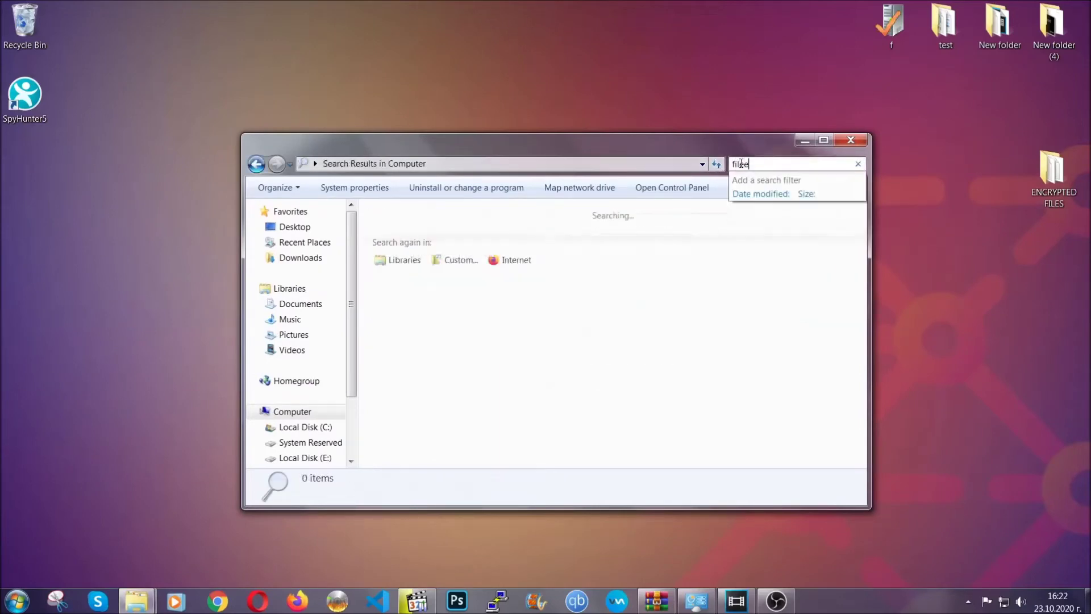
{"action": "type", "text": "extension:exe "}
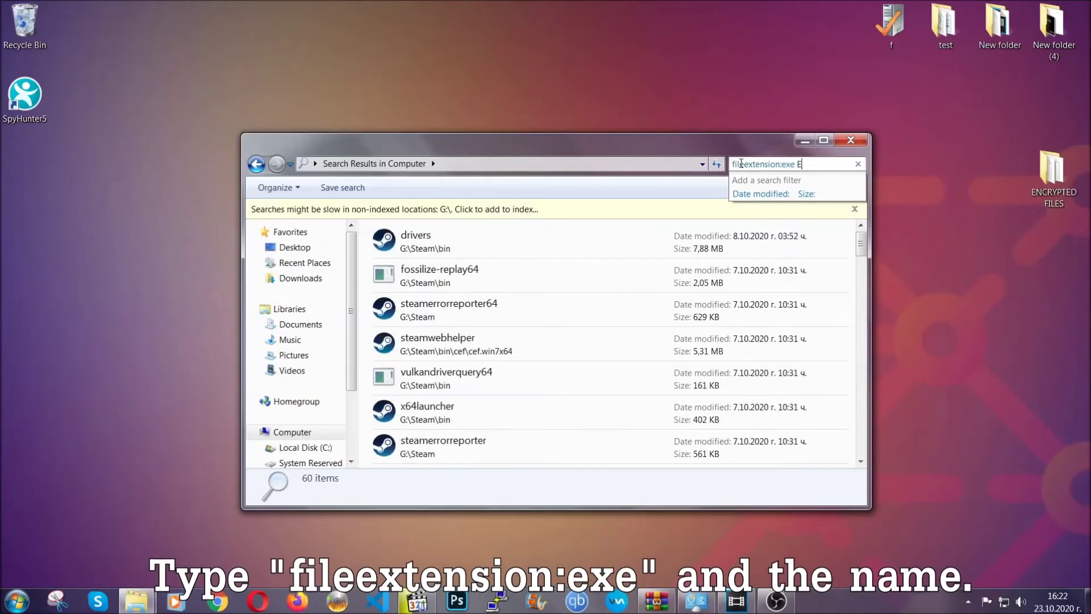
{"action": "type", "text": "Example Virus Name"}
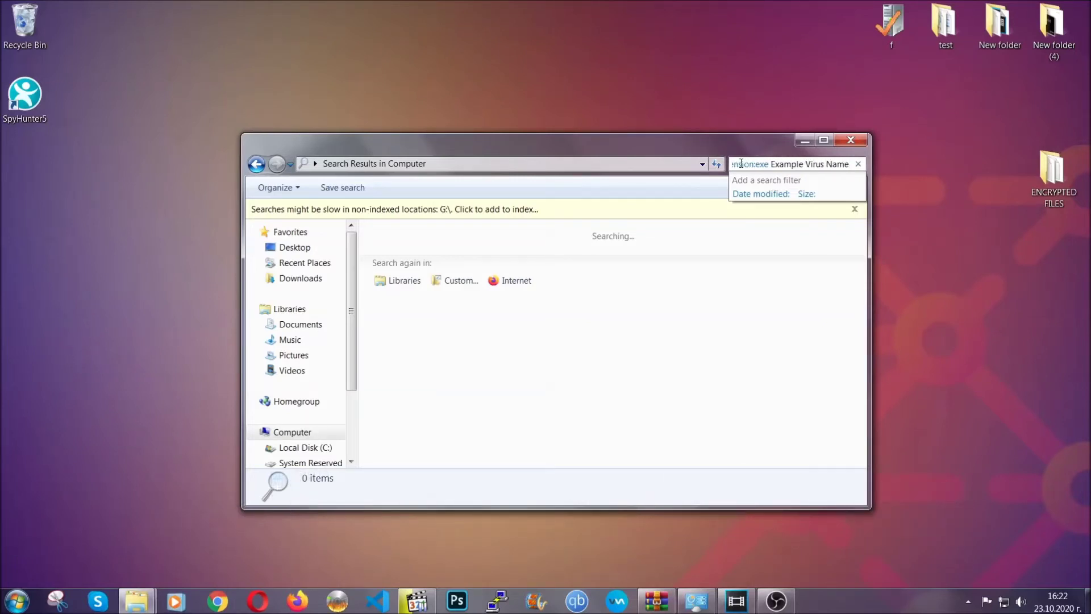
{"action": "key", "text": "Return"}
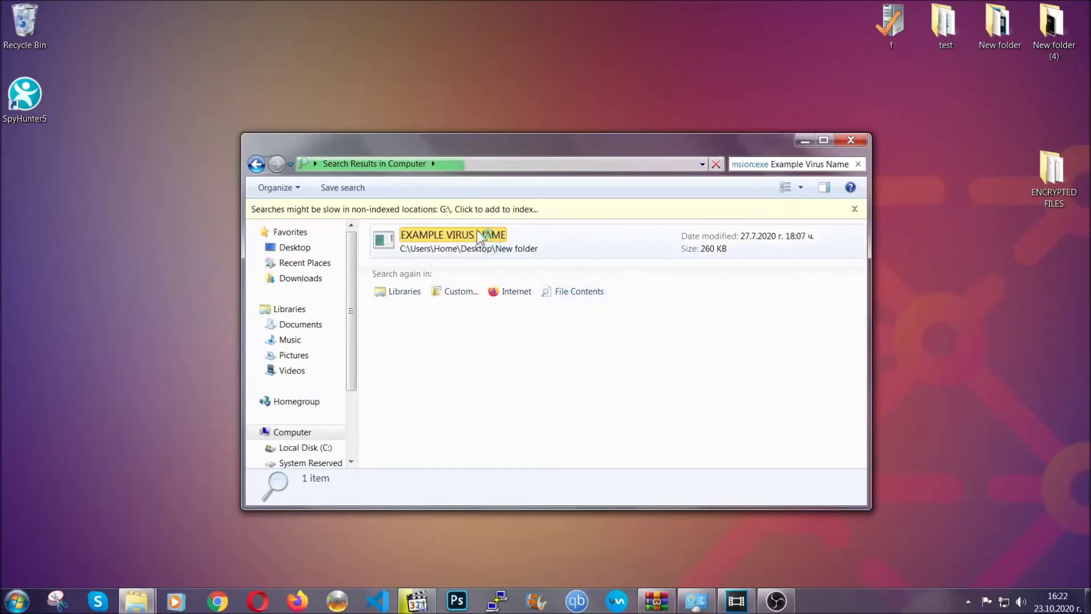
{"action": "left_click", "coordinate": [477, 234]}
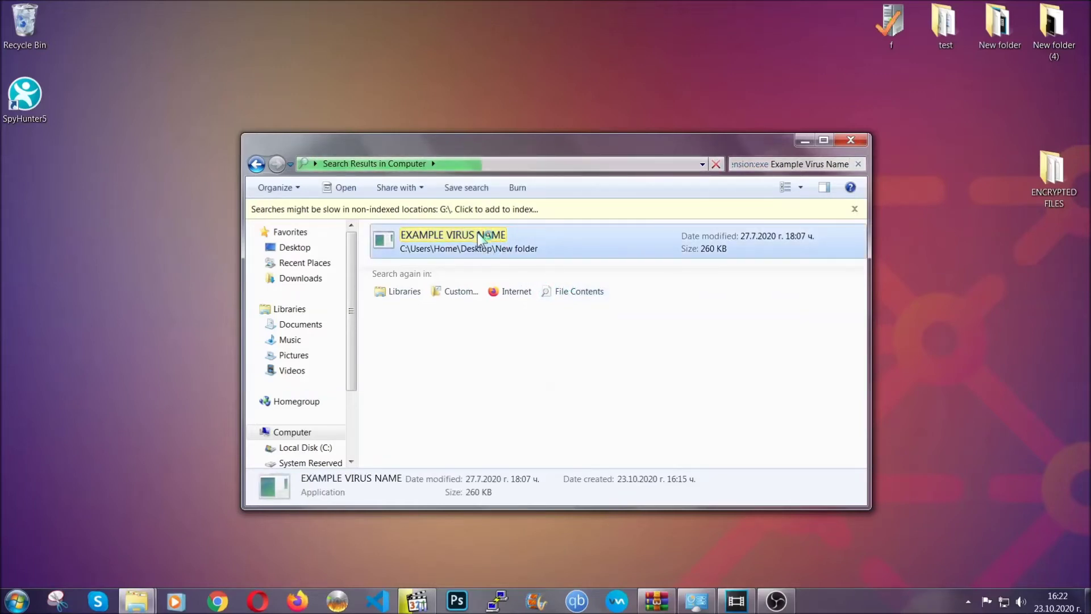
Delete the EXAMPLE VIRUS NAME file, confirm the Recycle Bin prompt, and close the search window.
{"action": "right_click", "coordinate": [477, 233]}
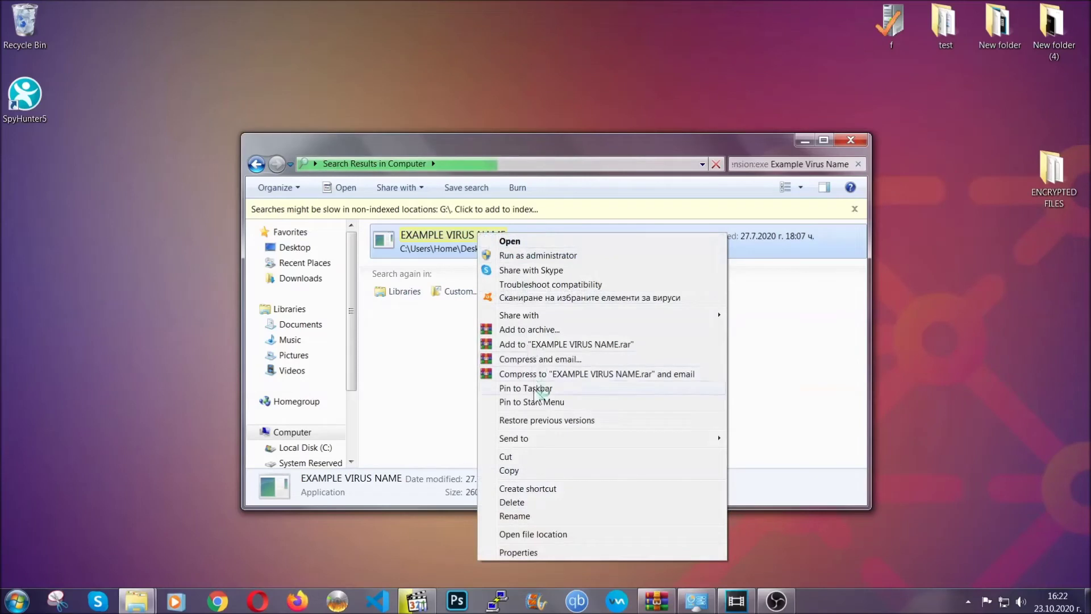
{"action": "left_click", "coordinate": [527, 503]}
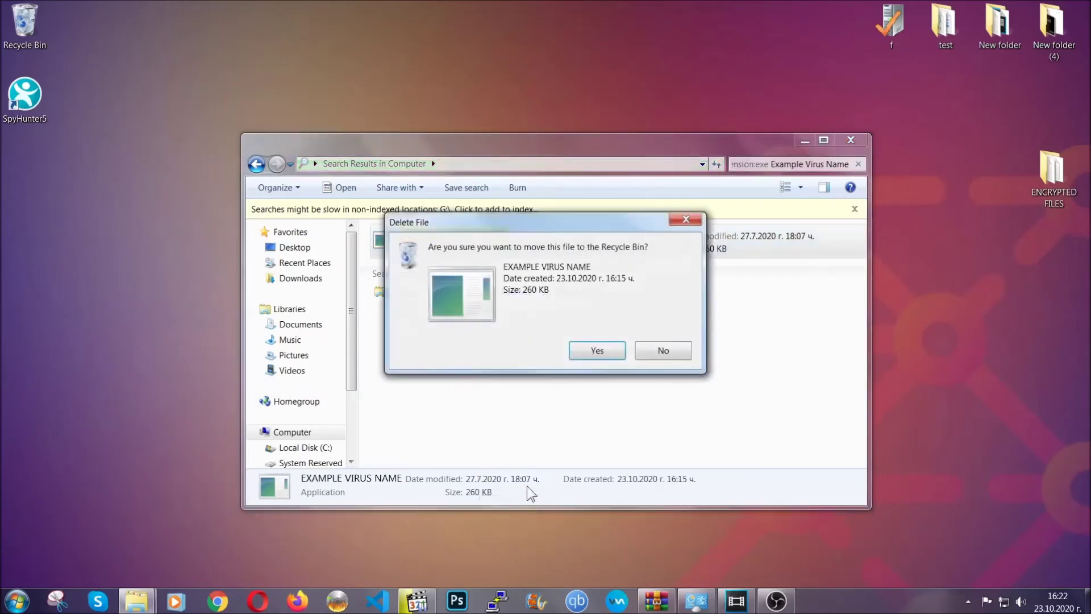
{"action": "left_click", "coordinate": [597, 351]}
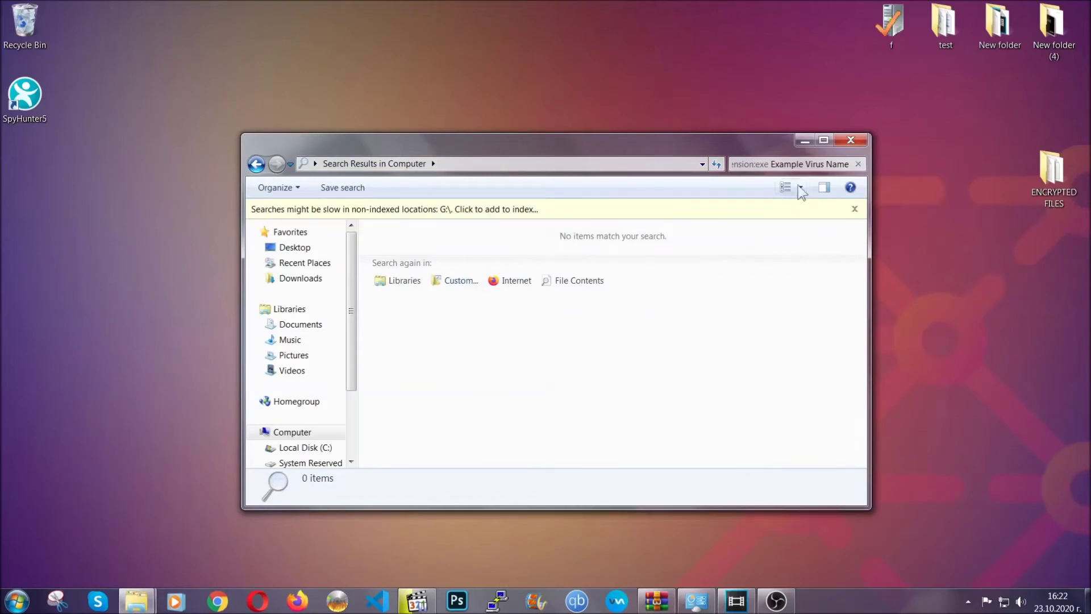
{"action": "left_click", "coordinate": [851, 140]}
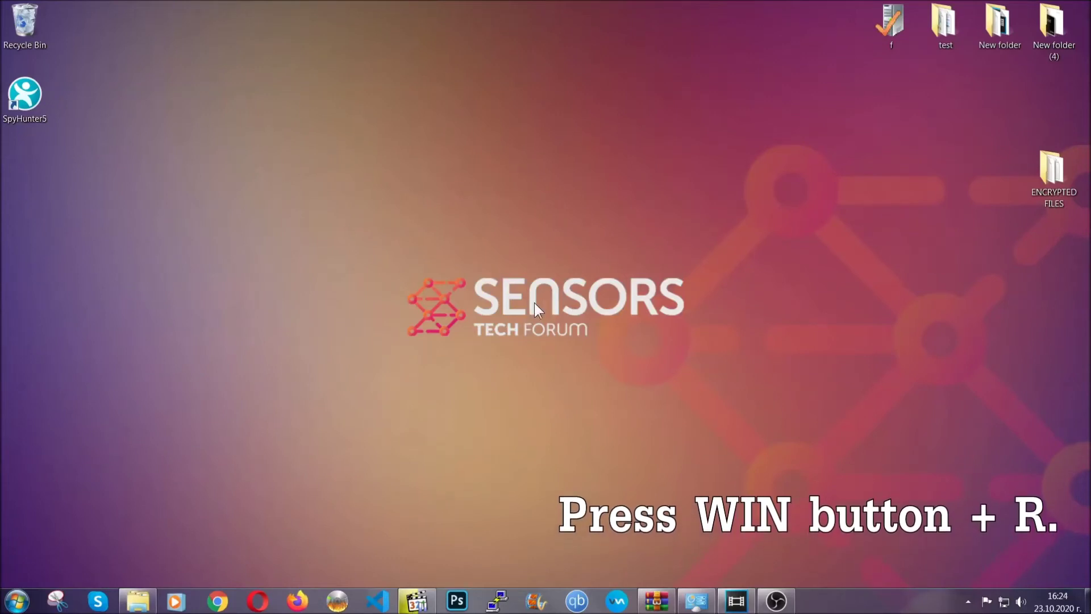
Run REGEDIT from the Run dialog in place of the old cmd entry.
{"action": "key", "text": "super+r"}
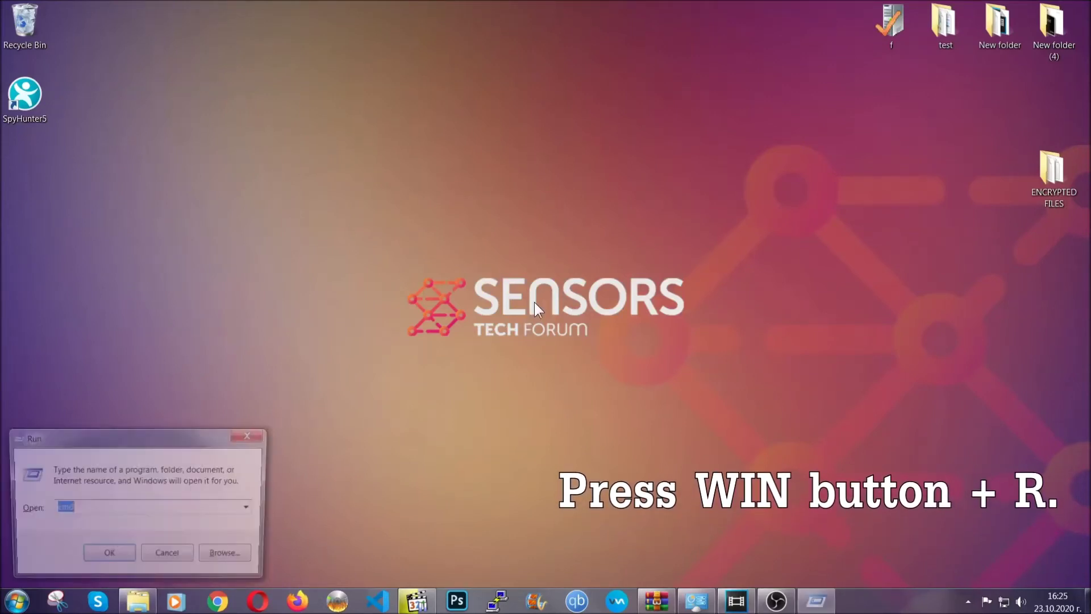
{"action": "left_click", "coordinate": [119, 511]}
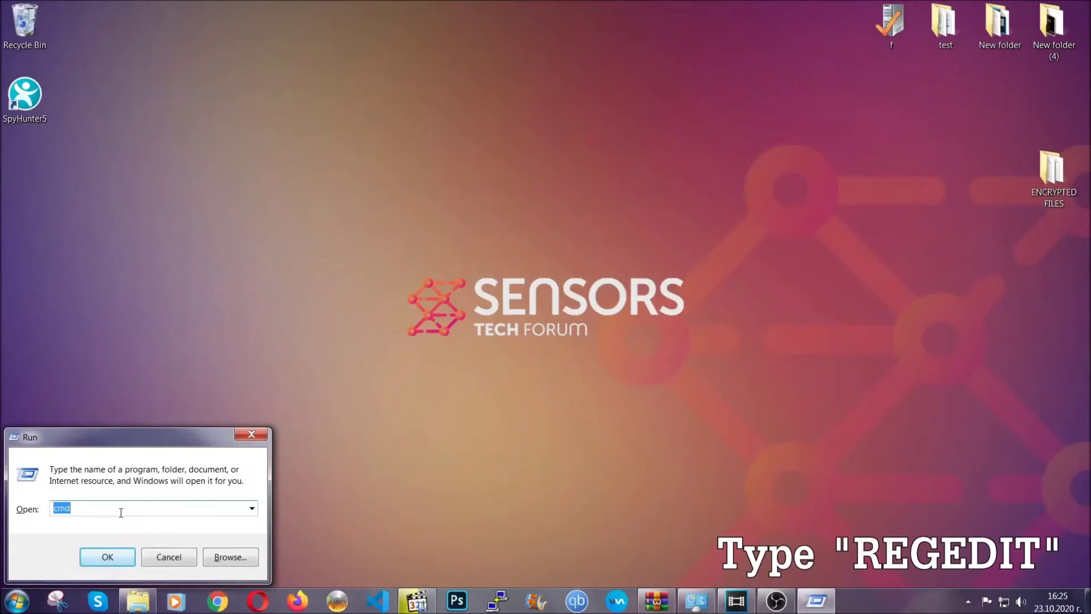
{"action": "double_click", "coordinate": [104, 516]}
{"action": "type", "text": "RE"}
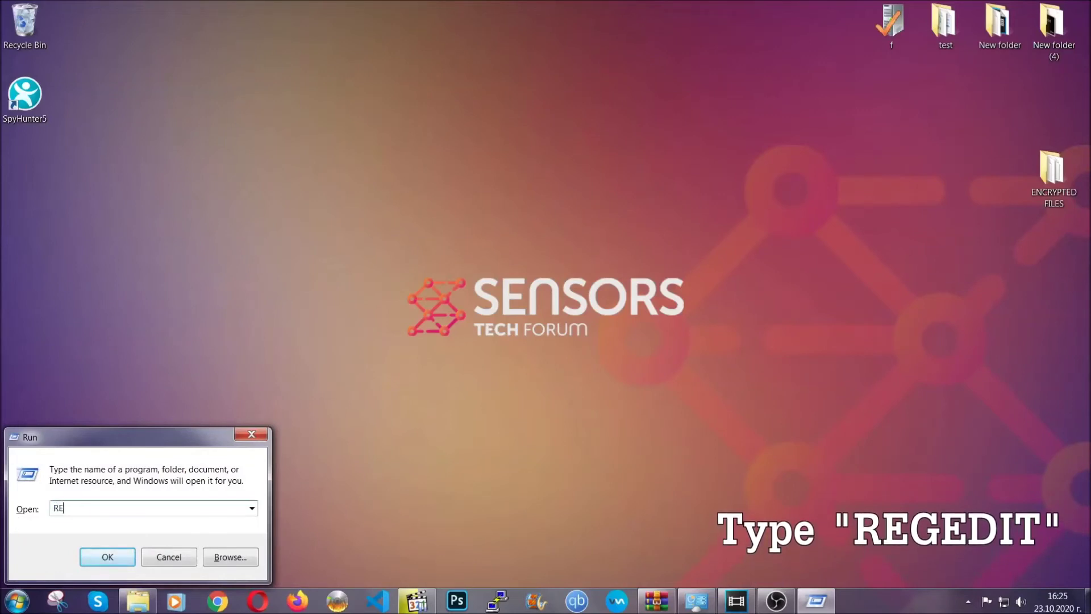
{"action": "type", "text": "GEDIT"}
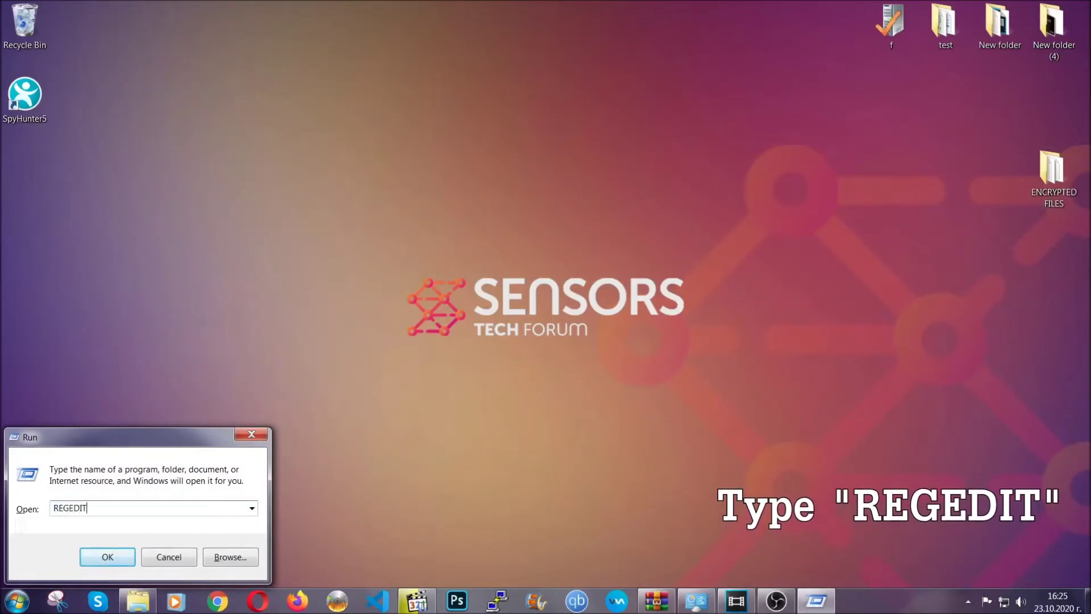
{"action": "left_click", "coordinate": [94, 555]}
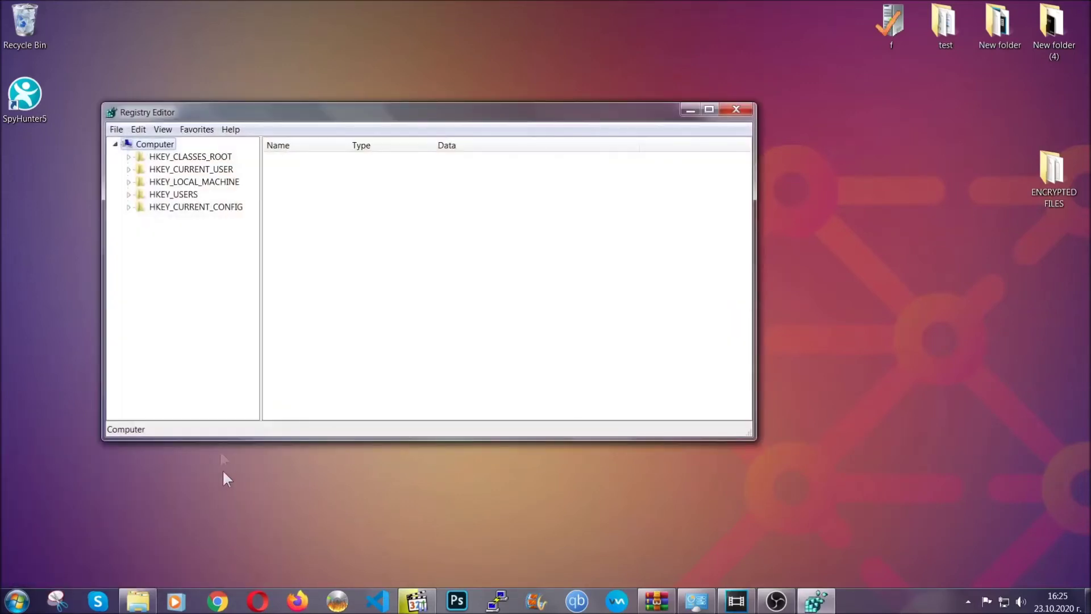
Export the whole registry to the Desktop as BACKUP.reg.
{"action": "left_click", "coordinate": [116, 130]}
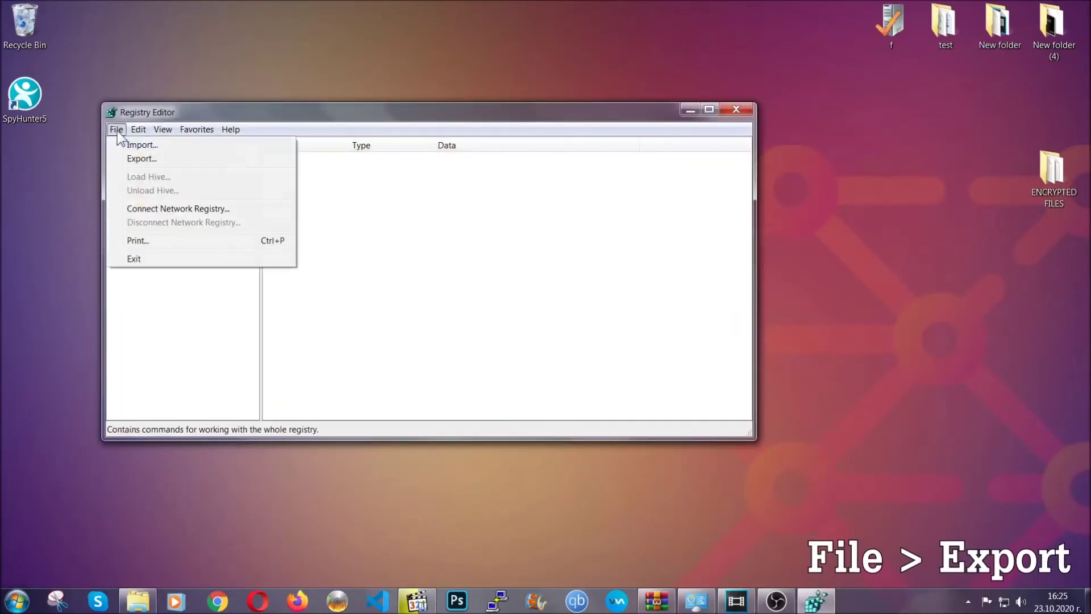
{"action": "left_click", "coordinate": [142, 158]}
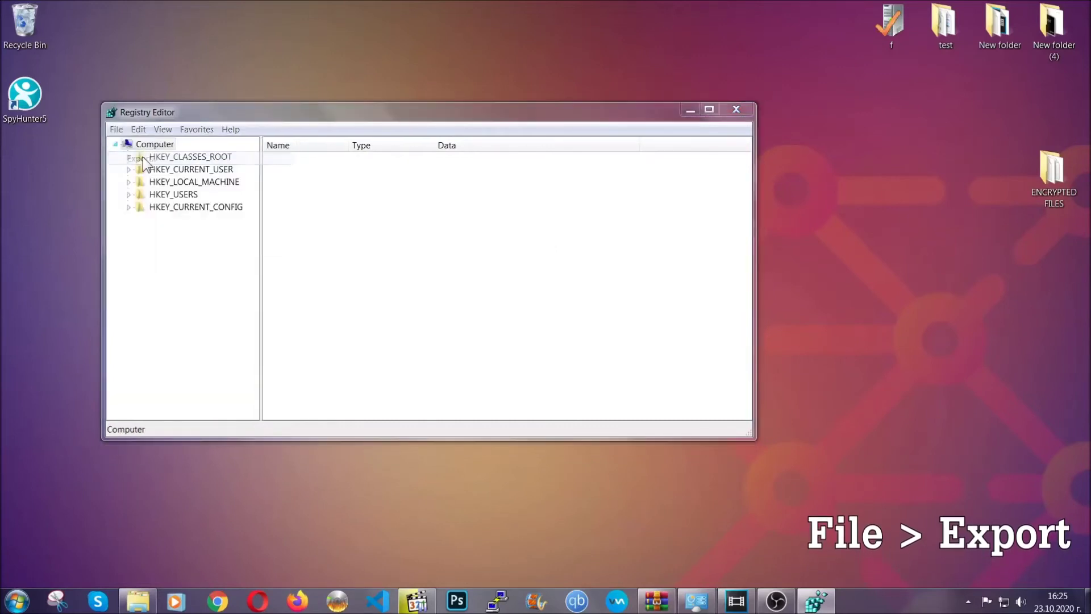
{"action": "left_click", "coordinate": [144, 244]}
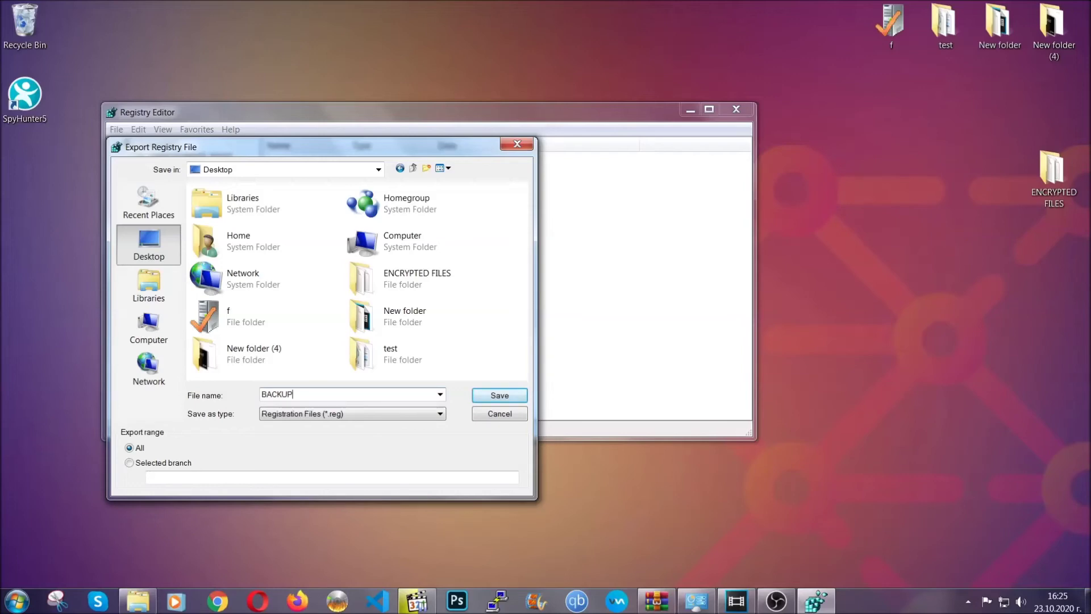
{"action": "left_click", "coordinate": [492, 397]}
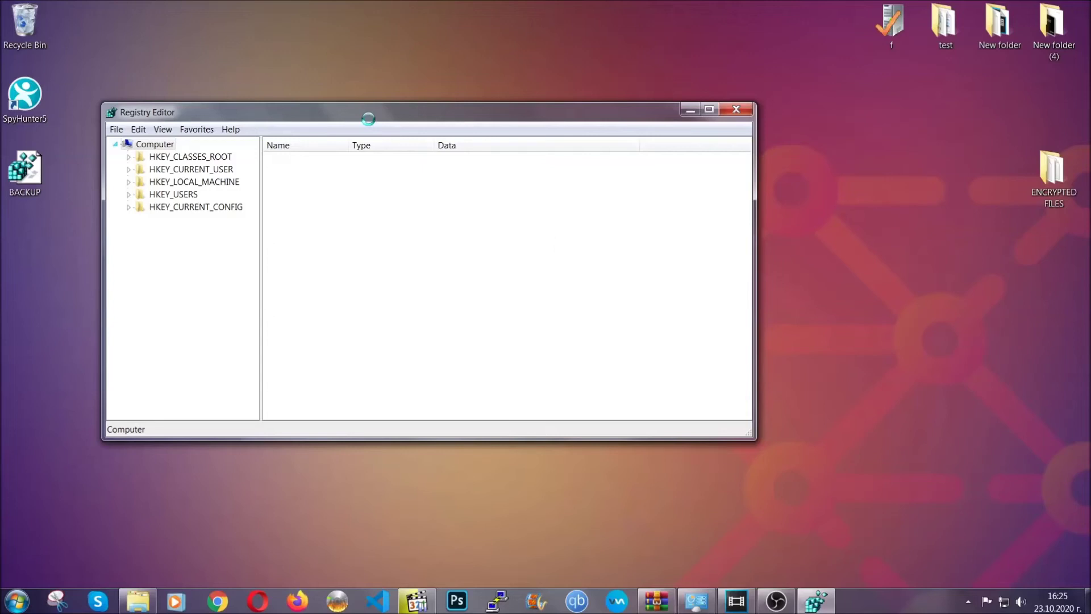
Find 'RunOnce' in the registry, reaching HKCU\Software\Microsoft\Windows\CurrentVersion\RunOnce.
{"action": "left_click_drag", "start_coordinate": [368, 119], "coordinate": [476, 154]}
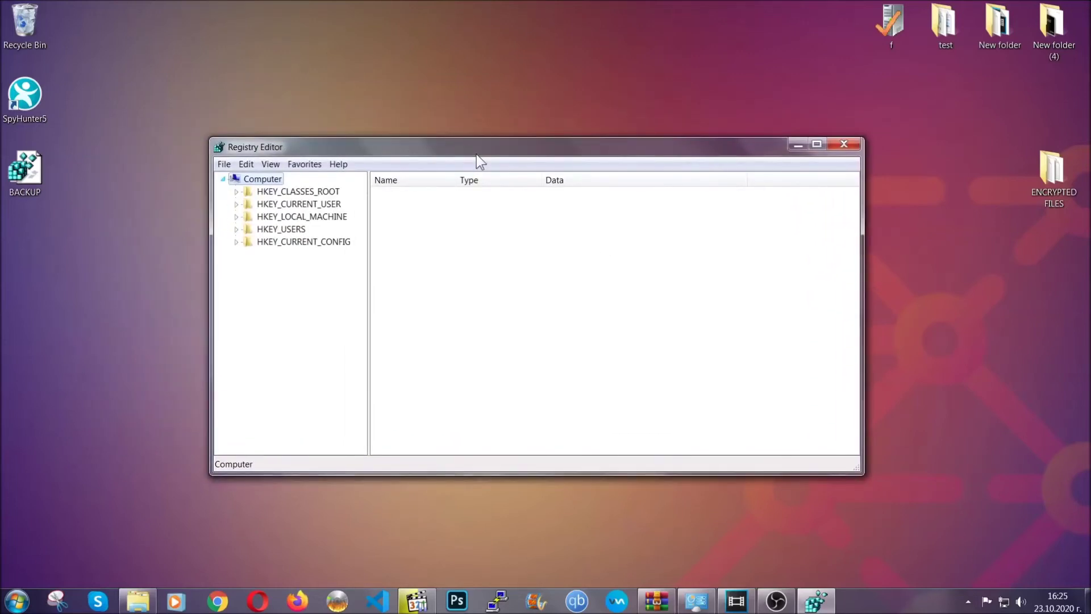
{"action": "left_click", "coordinate": [224, 164]}
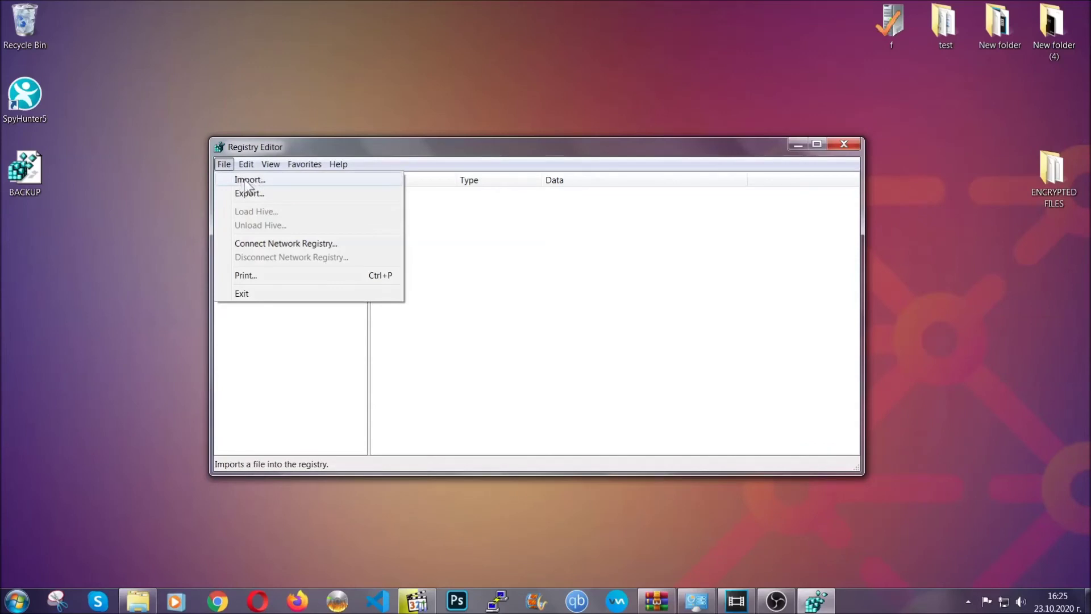
{"action": "left_click", "coordinate": [225, 164]}
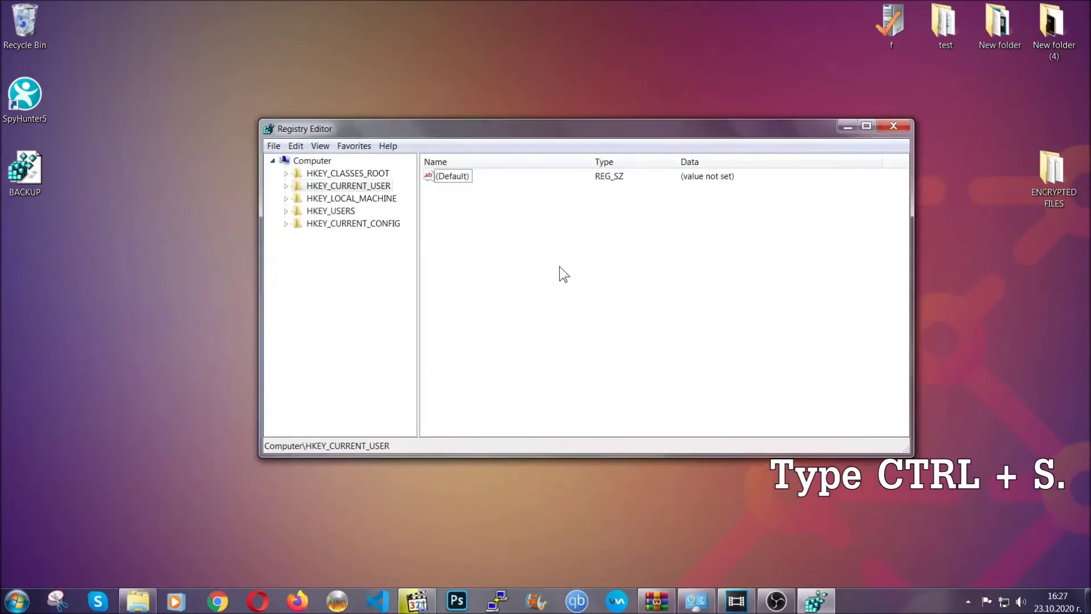
{"action": "key", "text": "ctrl+f"}
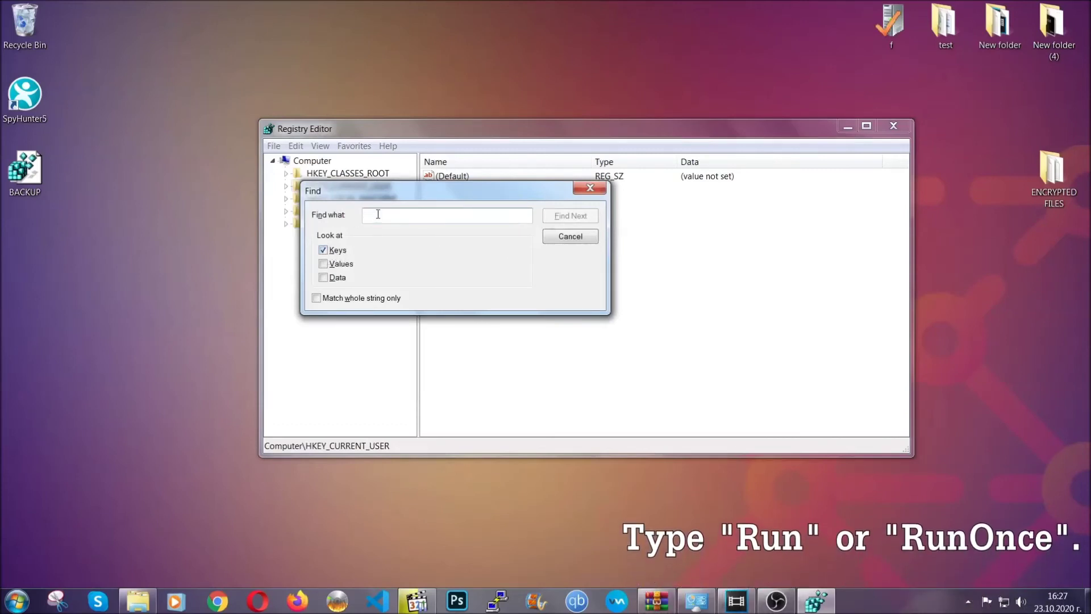
{"action": "type", "text": "RunO"}
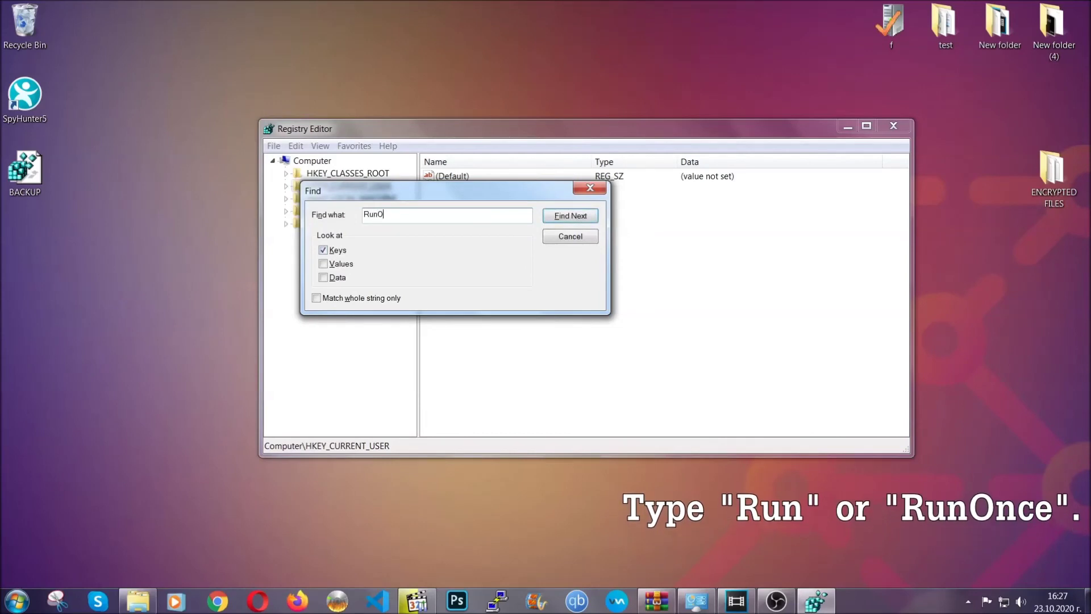
{"action": "type", "text": "nce"}
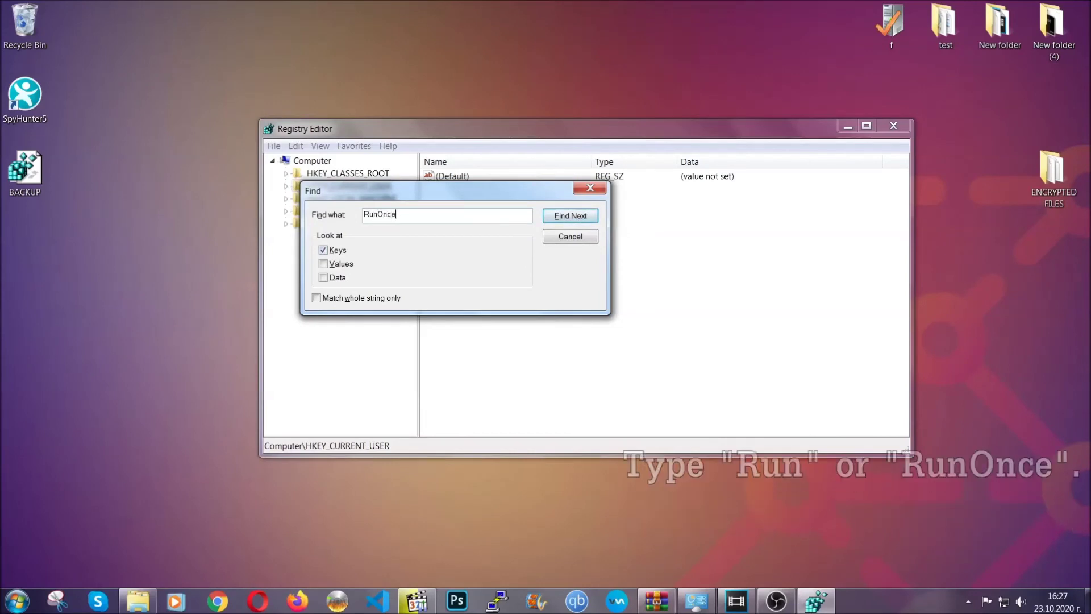
{"action": "left_click", "coordinate": [582, 219]}
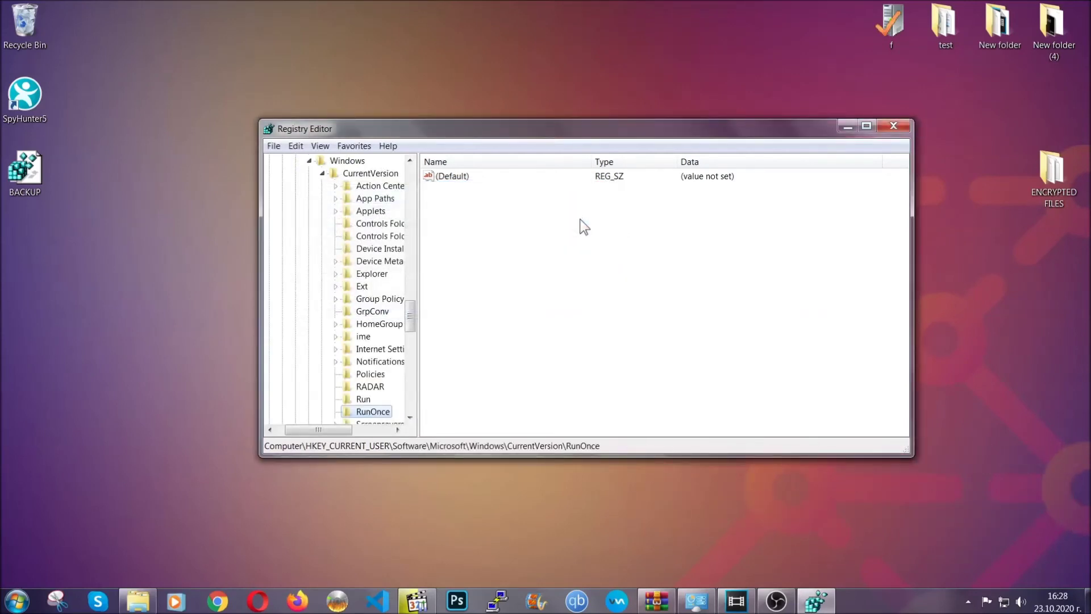
Delete THE VIRUS value from the Run key, leaving CCXProcess and Skype for Desktop.
{"action": "left_click_drag", "start_coordinate": [410, 310], "coordinate": [411, 326]}
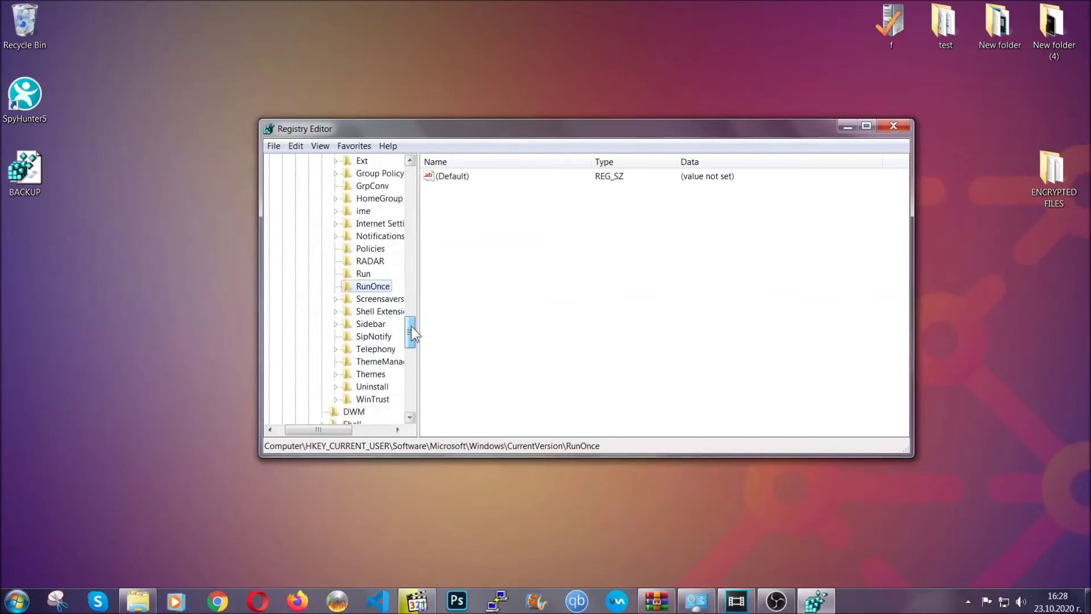
{"action": "left_click", "coordinate": [365, 275]}
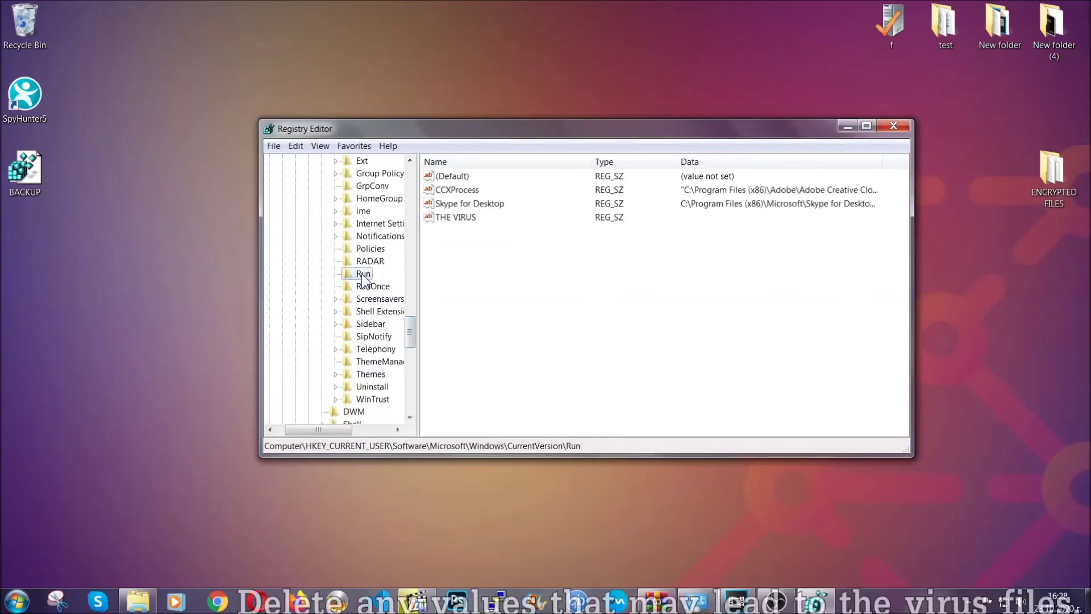
{"action": "left_click", "coordinate": [449, 219]}
{"action": "right_click", "coordinate": [449, 220]}
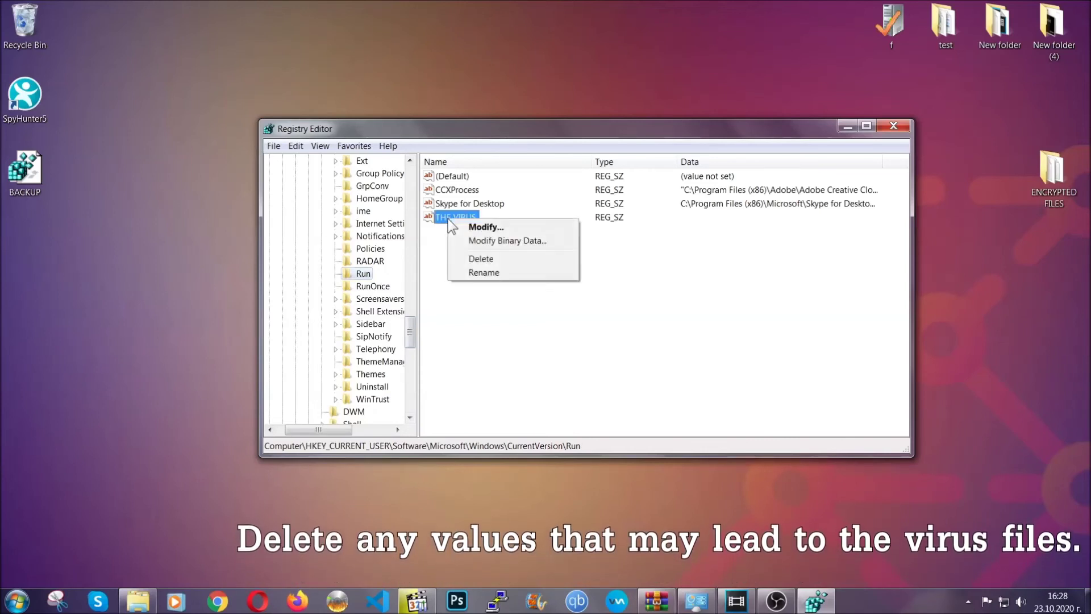
{"action": "left_click", "coordinate": [477, 260]}
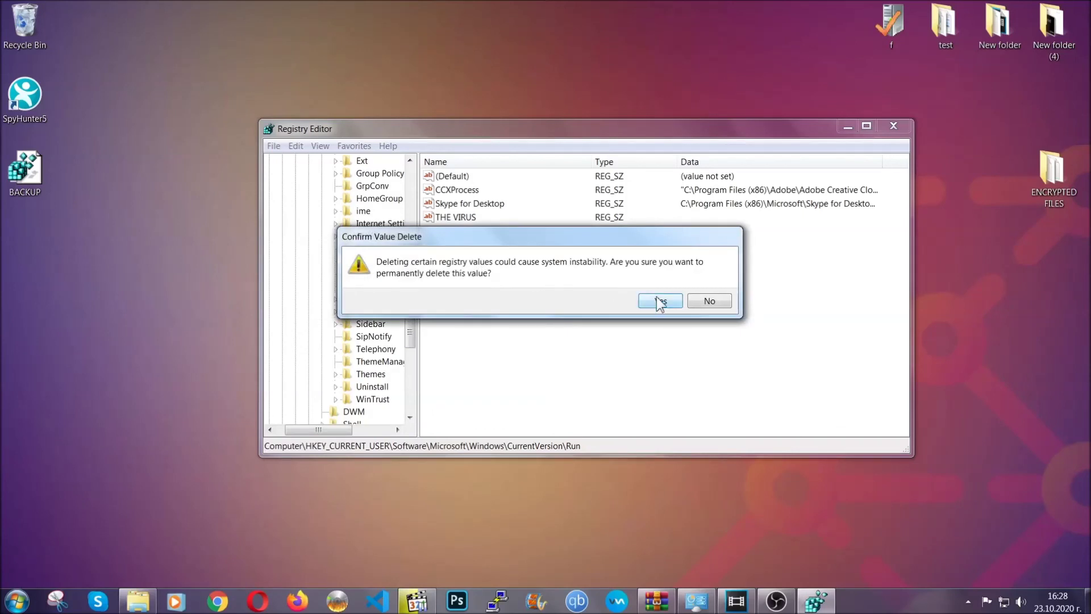
{"action": "left_click", "coordinate": [659, 302]}
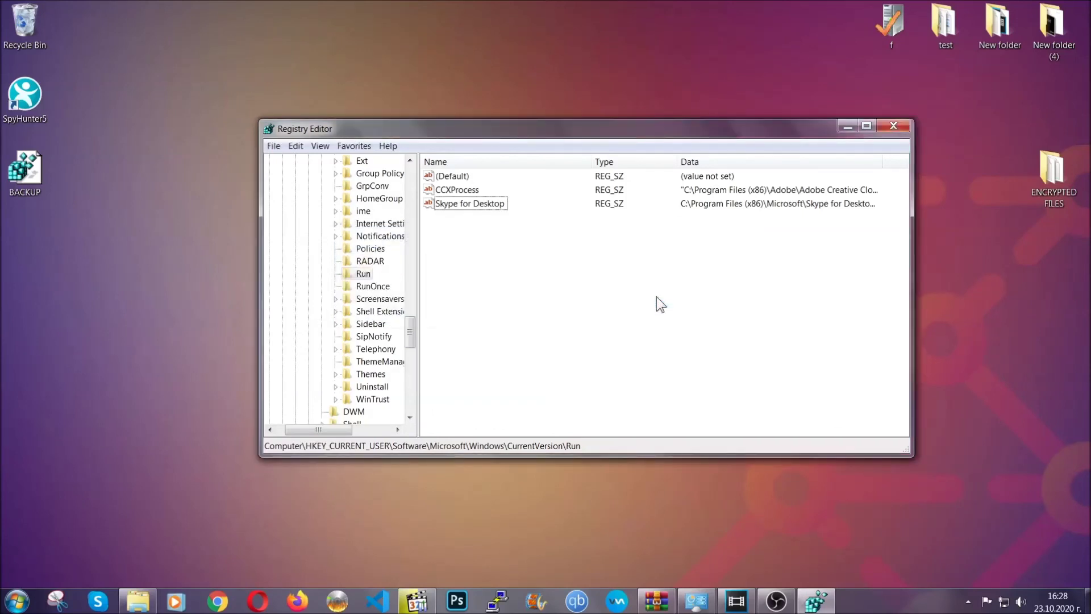
Close the Registry Editor window to return to the desktop.
{"action": "left_click", "coordinate": [905, 121]}
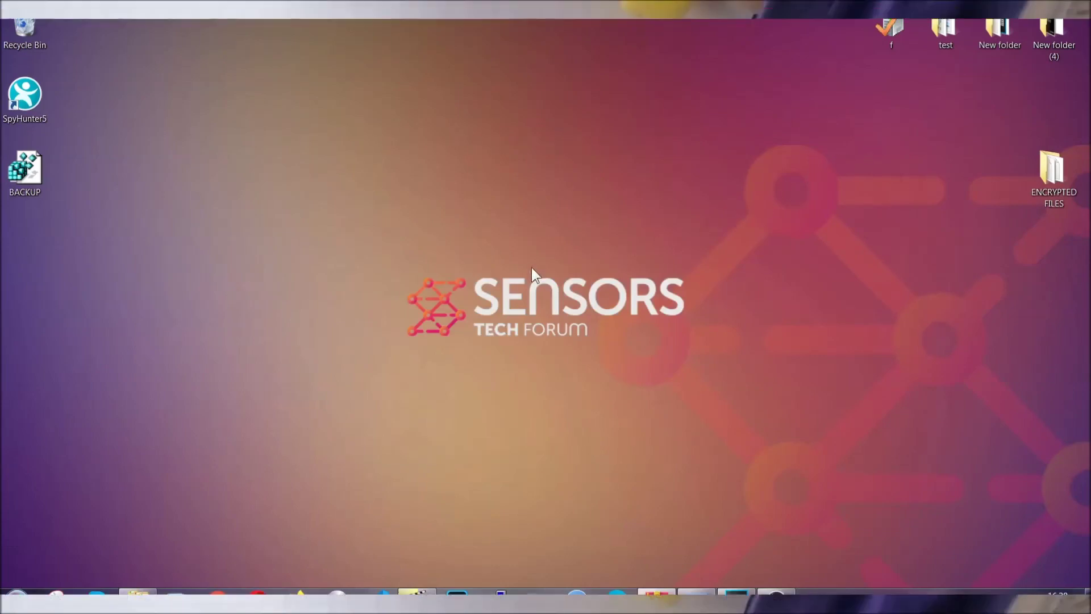